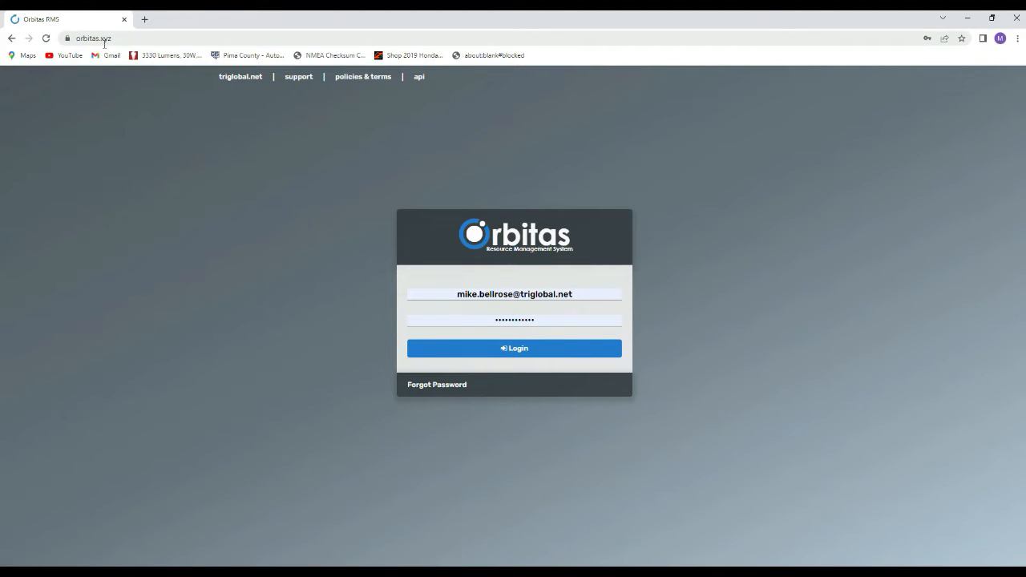
Step: Log in with the prefilled credentials and look at the options in the user account menu
left_click(532, 349)
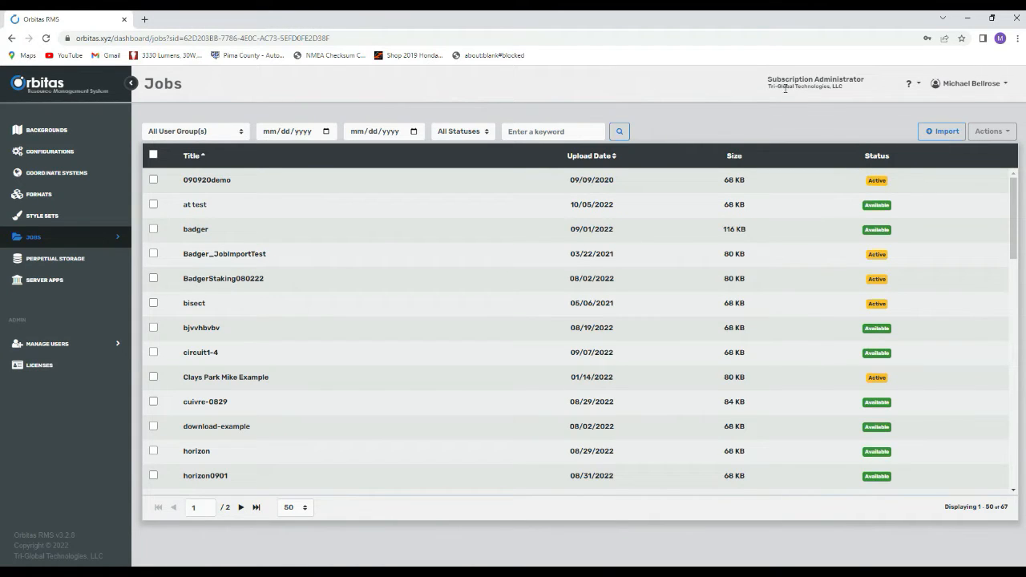
left_click(994, 83)
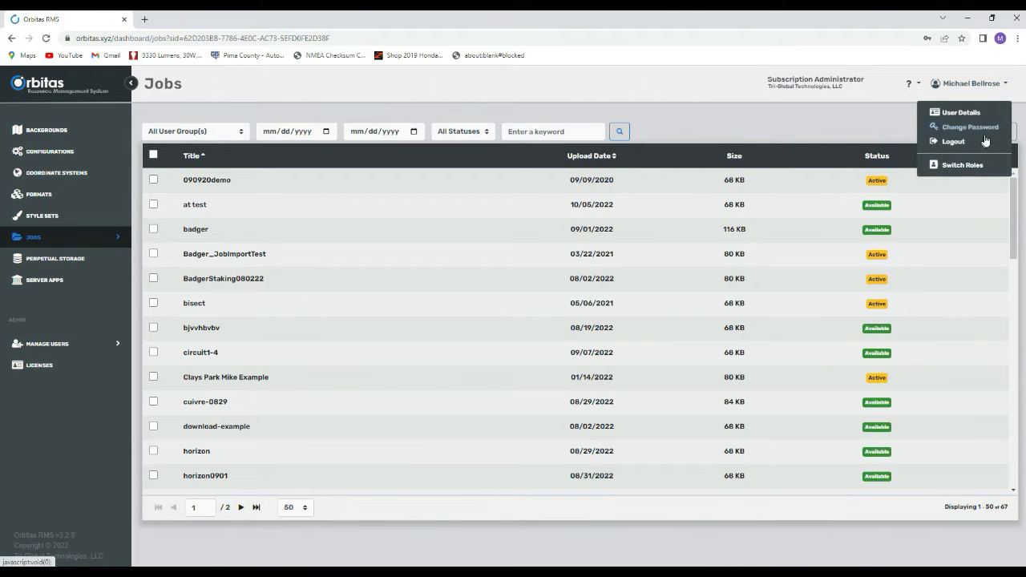
left_click(686, 82)
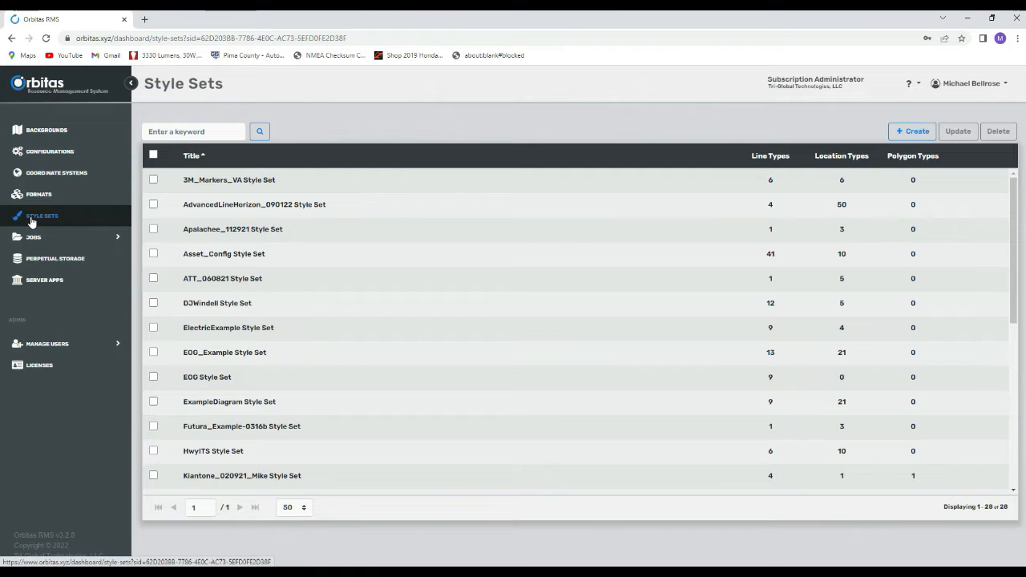
Step: Look through the existing style sets and create a new one titled Generic-Telecom
scroll(258, 281, "down", 1)
scroll(331, 419, "down", 5)
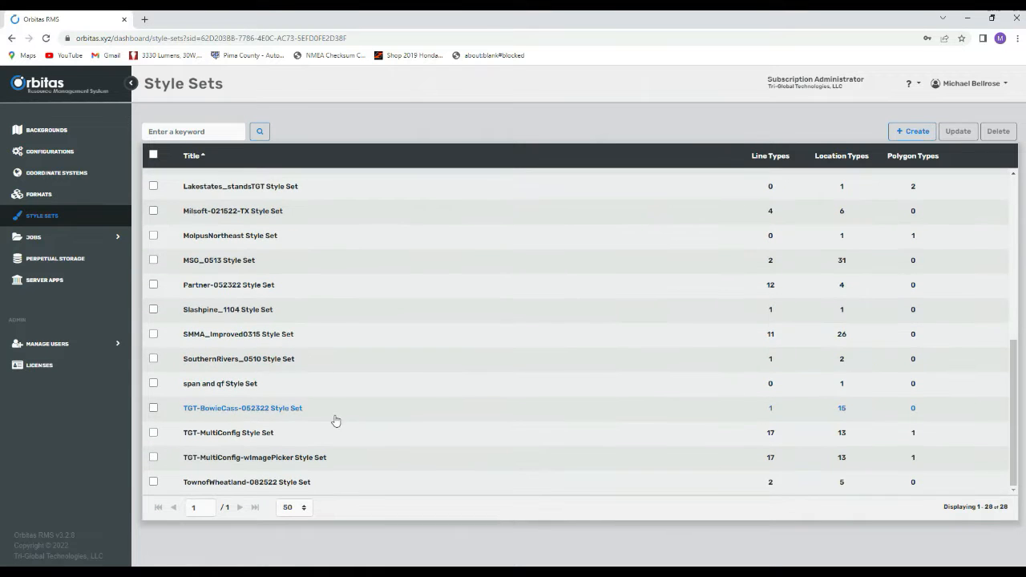
scroll(338, 400, "up", 5)
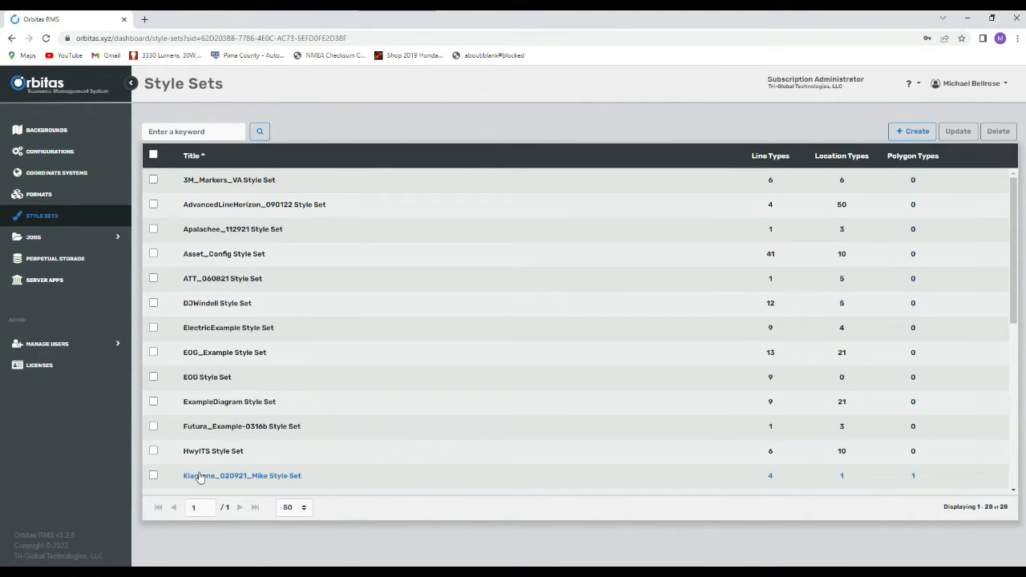
left_click(909, 133)
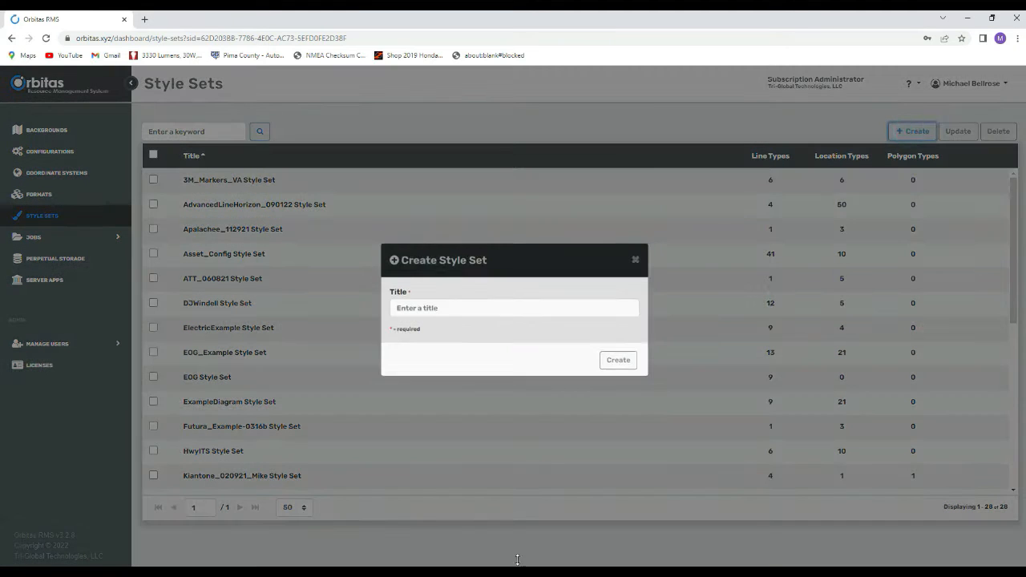
left_click(433, 313)
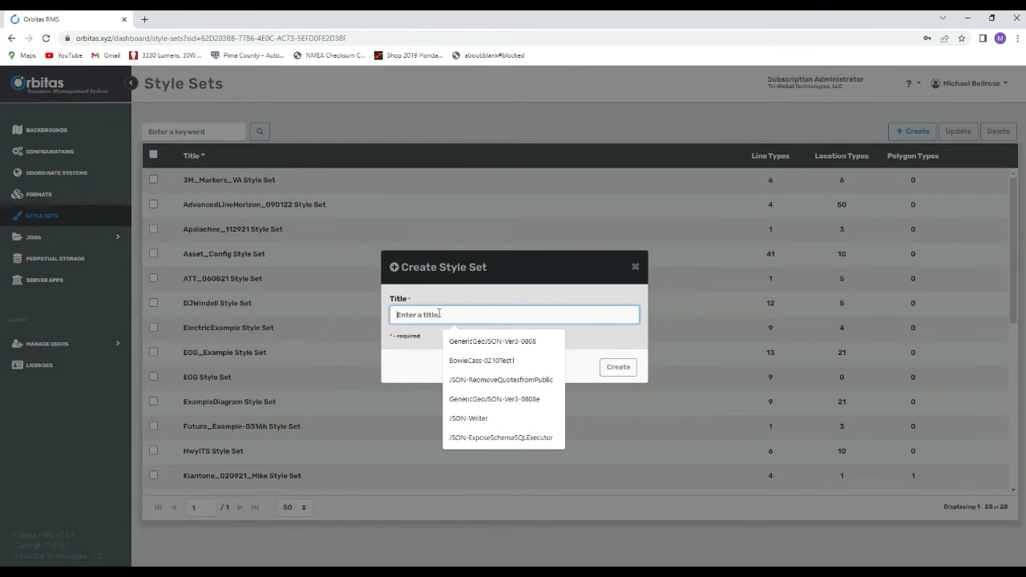
type("Generic")
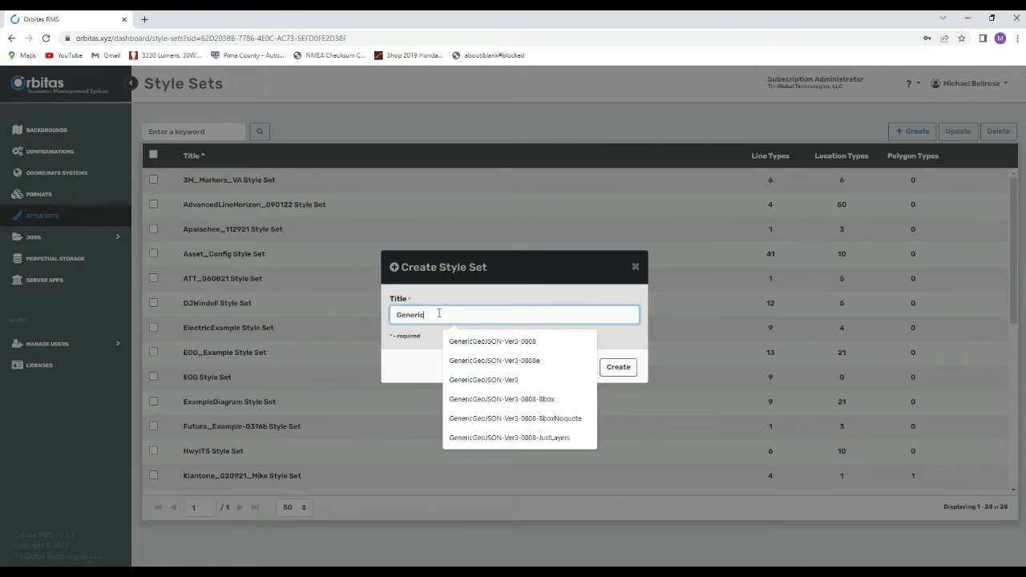
type("-Telecom")
left_click(607, 366)
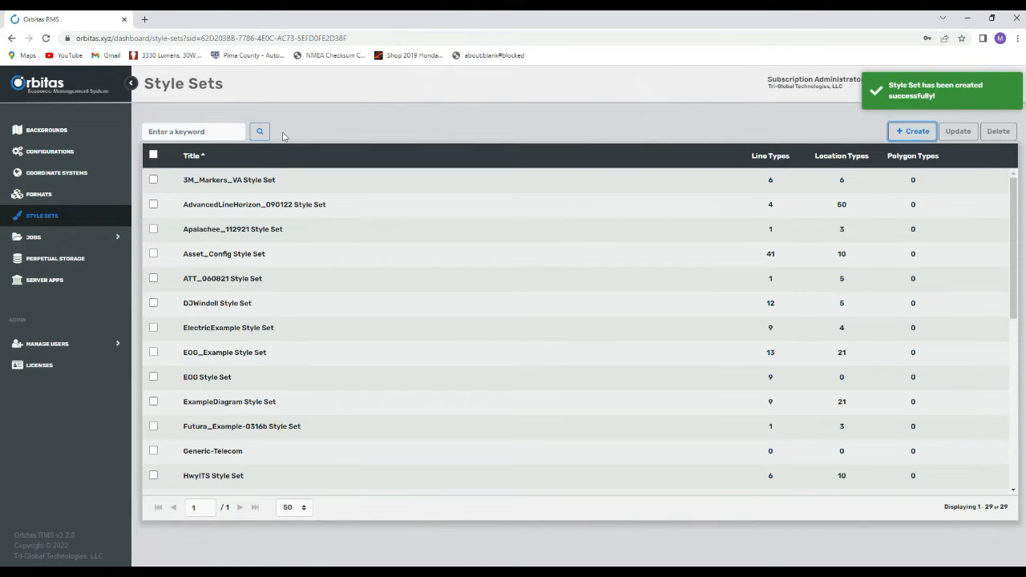
Step: Filter the style sets by the keyword "Gen" and open Generic-Telecom
left_click(213, 130)
type("Gen")
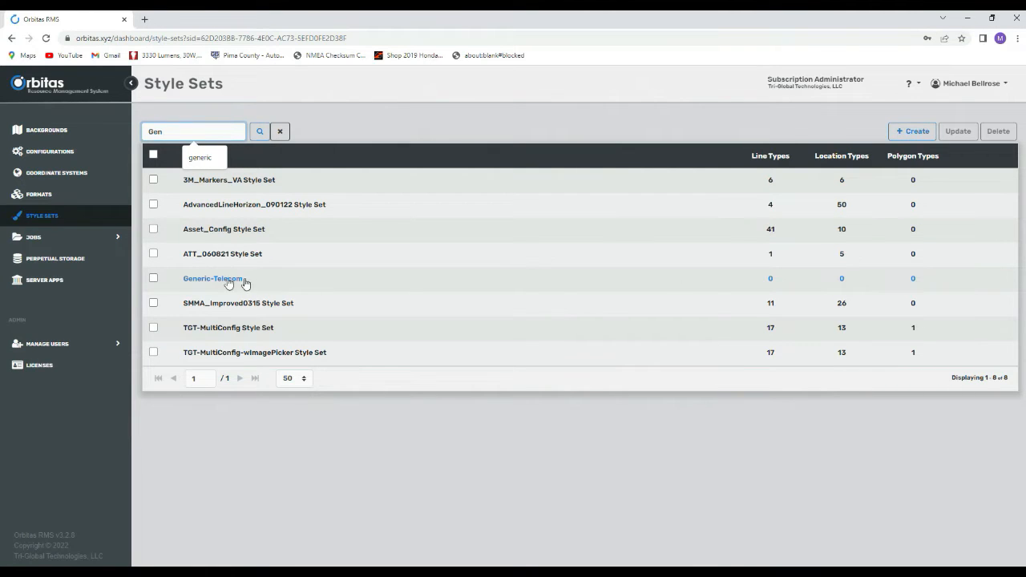
left_click(211, 279)
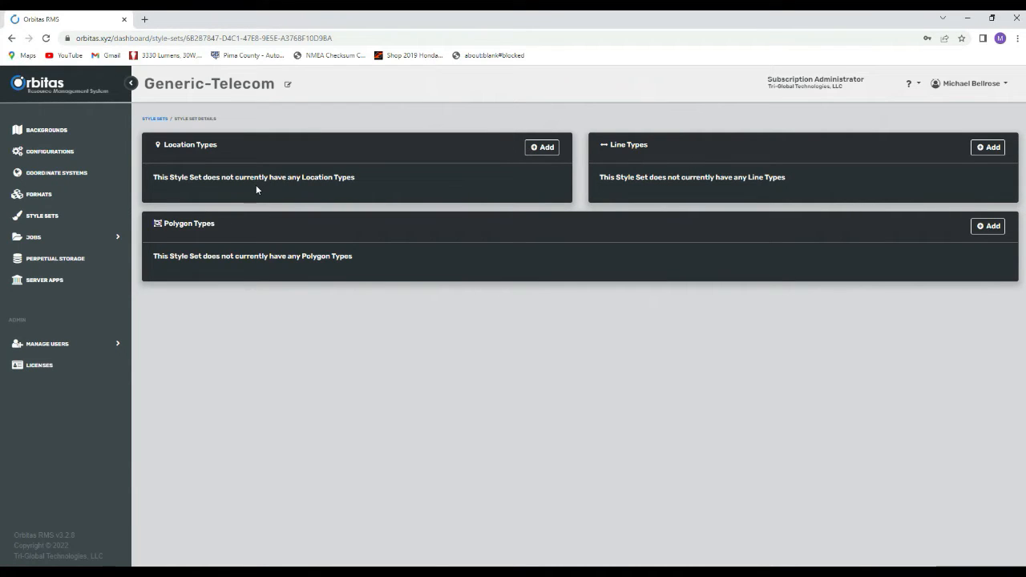
Step: Start a new location type named handhole with Offline set to No
left_click(542, 148)
left_click(408, 254)
type("handhole")
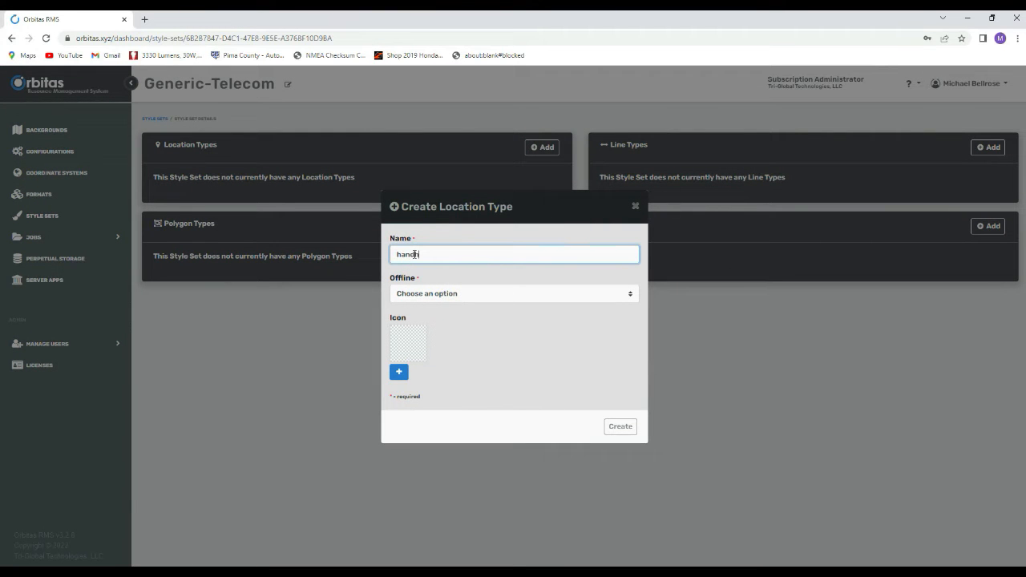
left_click(419, 293)
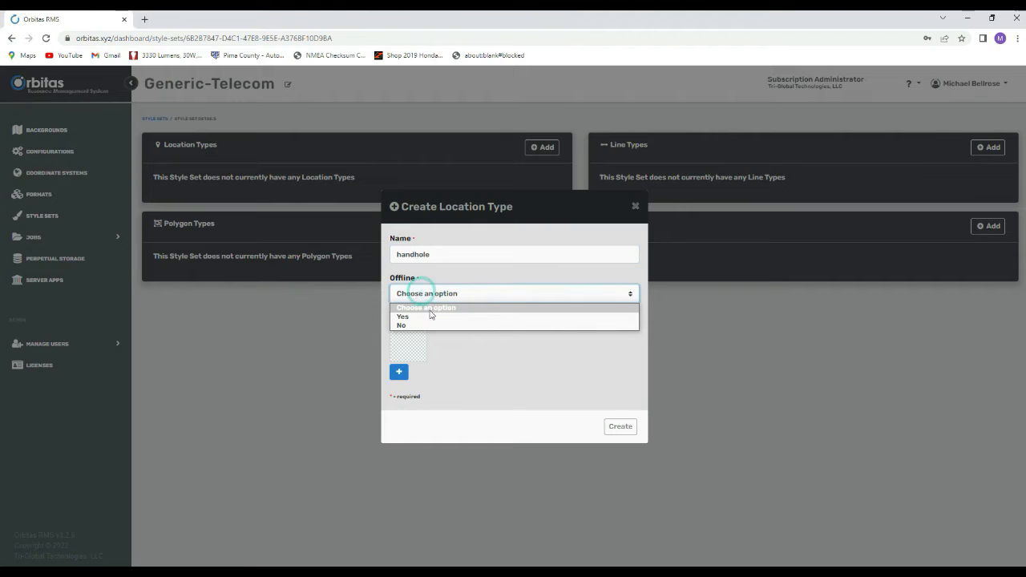
left_click(421, 325)
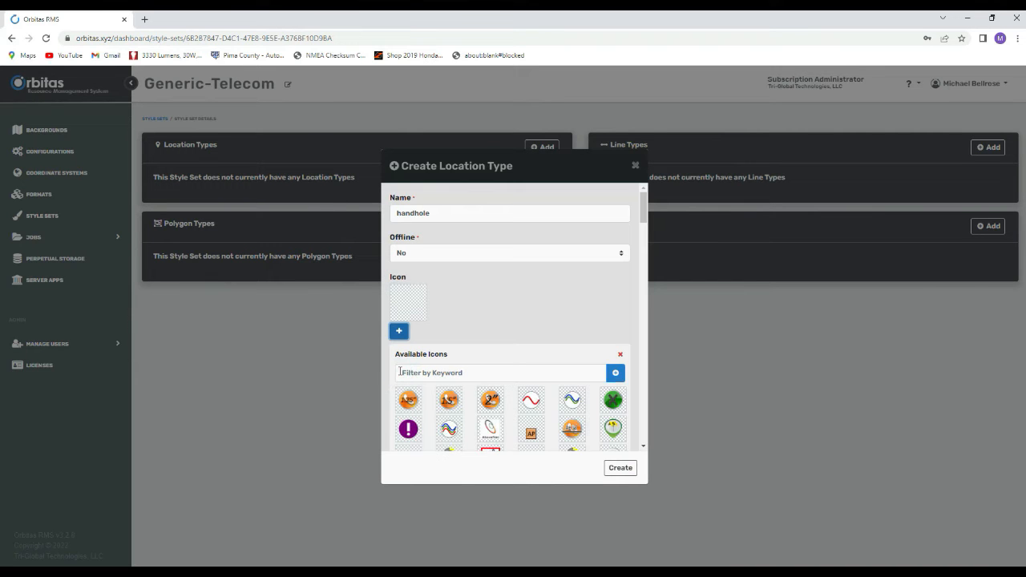
Step: Filter the available icons by "handhole", assign the magenta square icon, and create the location type
scroll(547, 407, "down", 5)
scroll(547, 407, "down", 10)
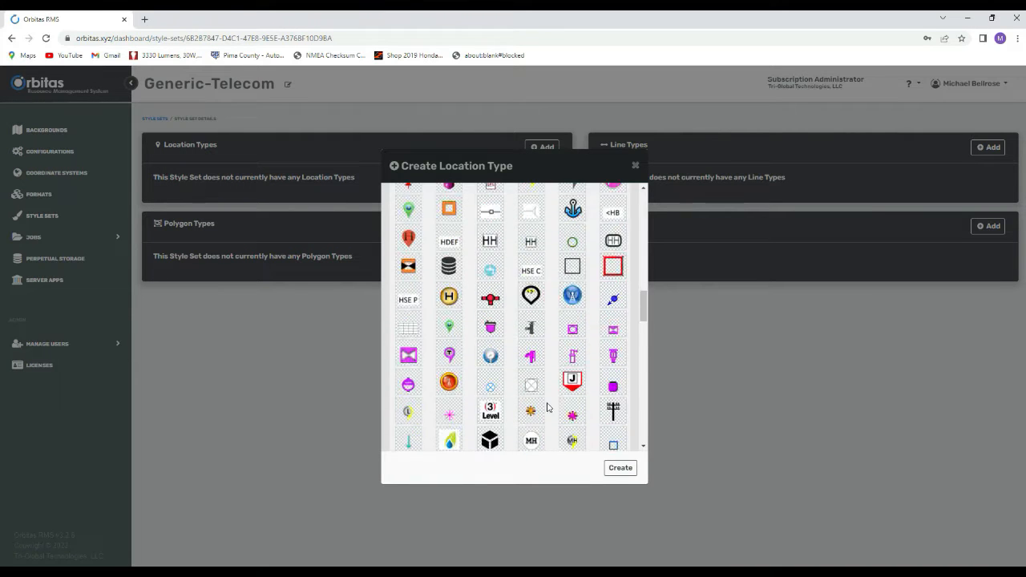
scroll(547, 407, "up", 15)
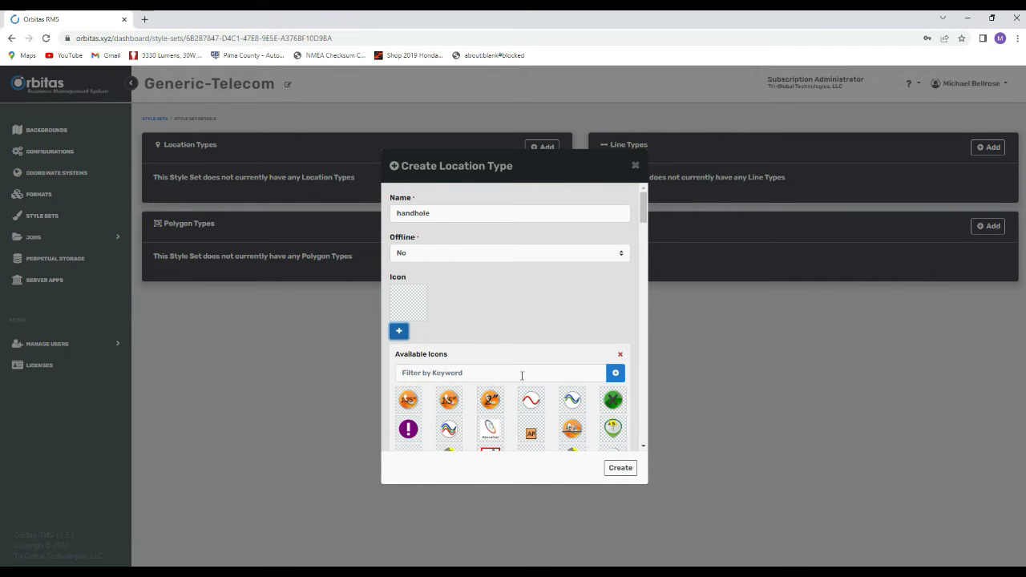
left_click(430, 374)
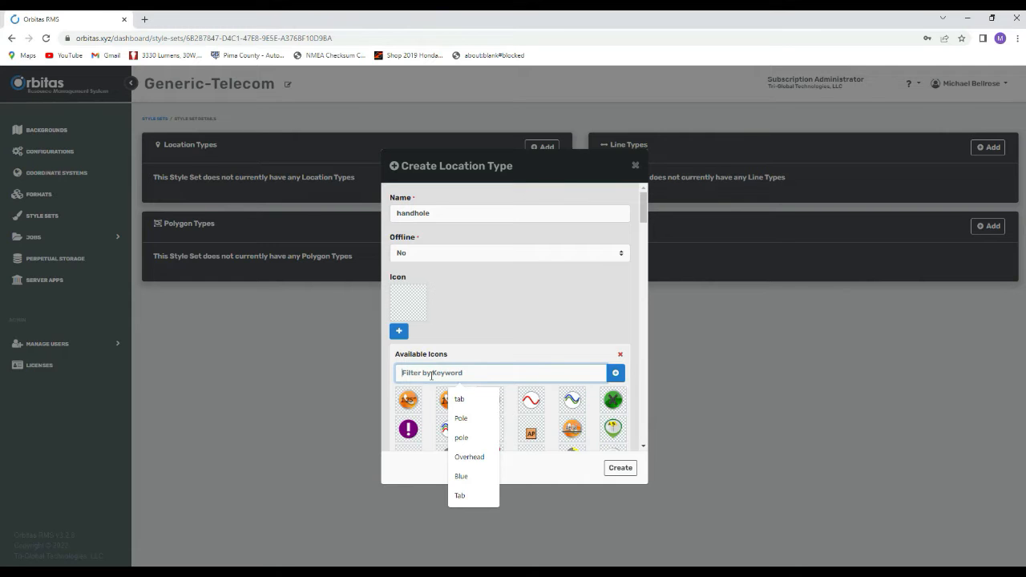
type("hand")
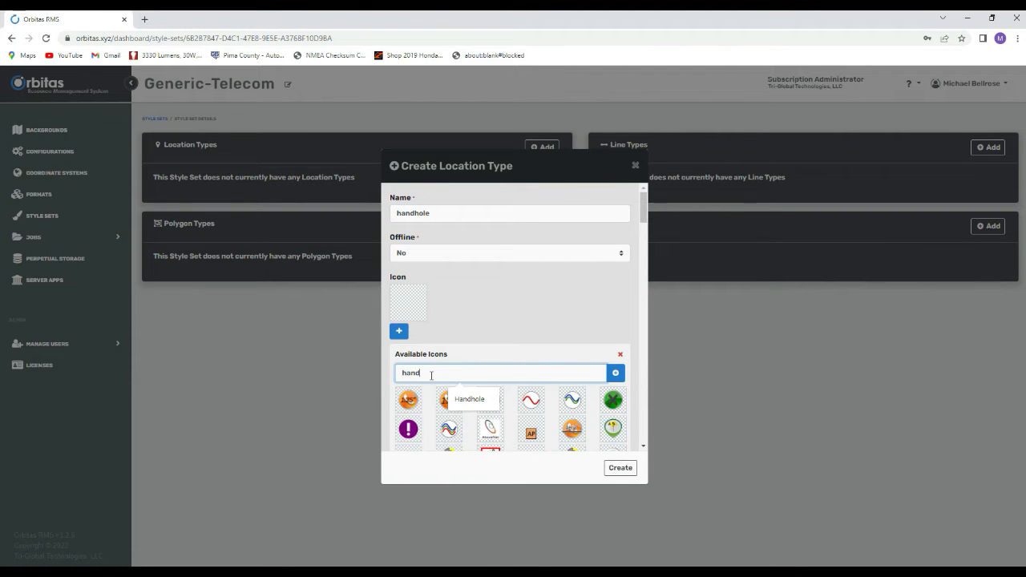
type("hole")
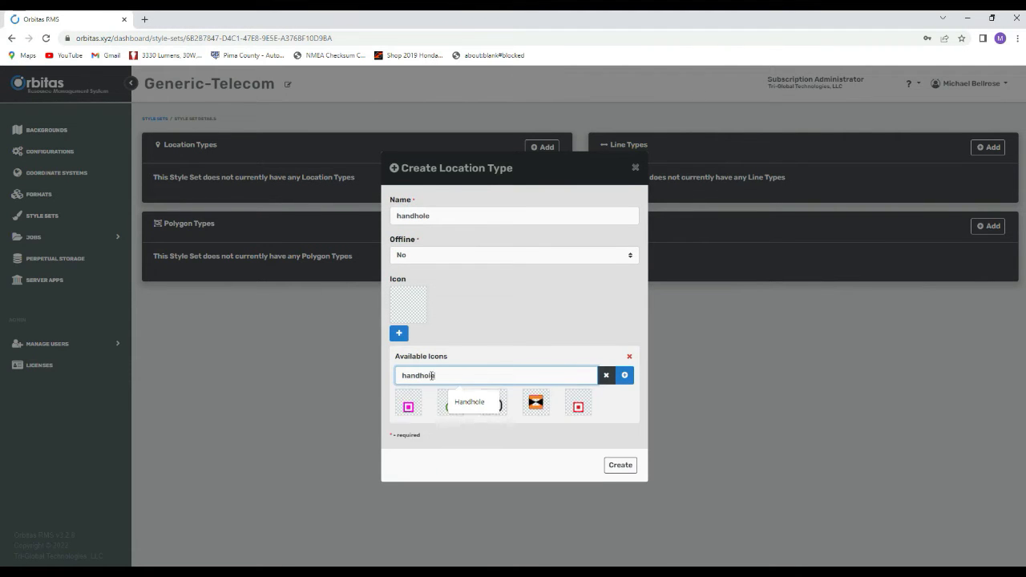
left_click(590, 423)
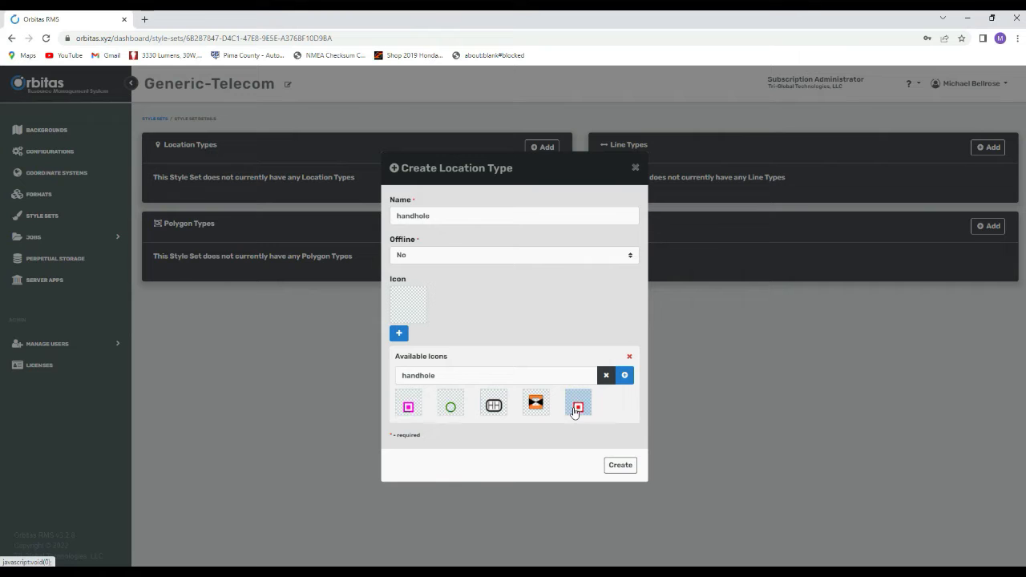
left_click(408, 406)
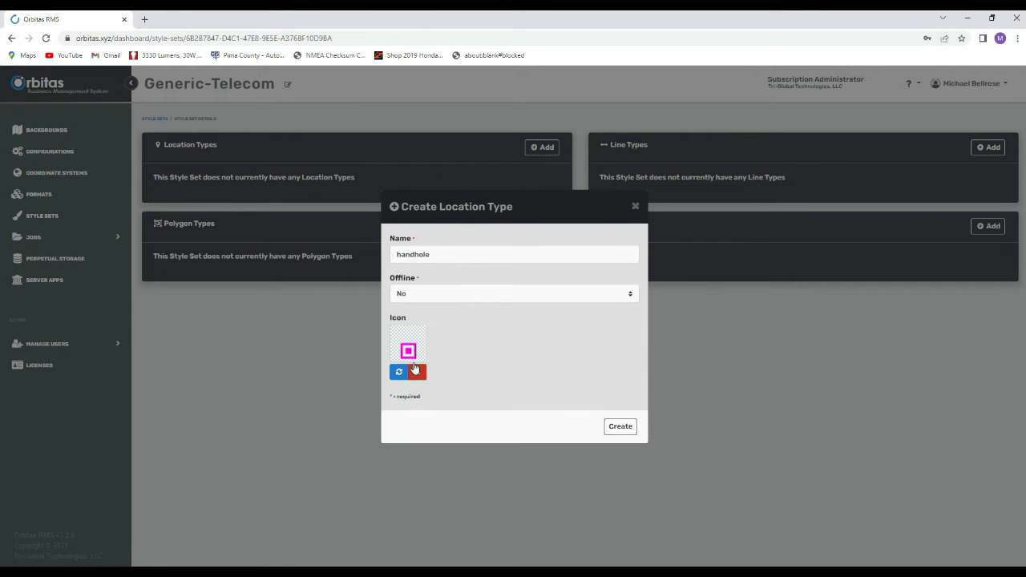
left_click(620, 426)
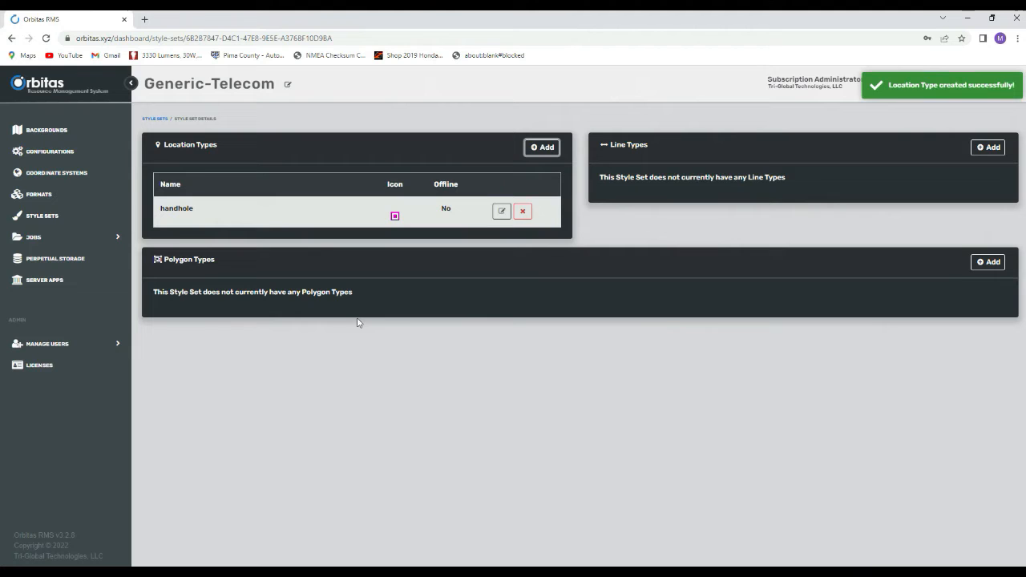
Step: Start a second location type named POI with Offline set to No
left_click(542, 148)
left_click(435, 254)
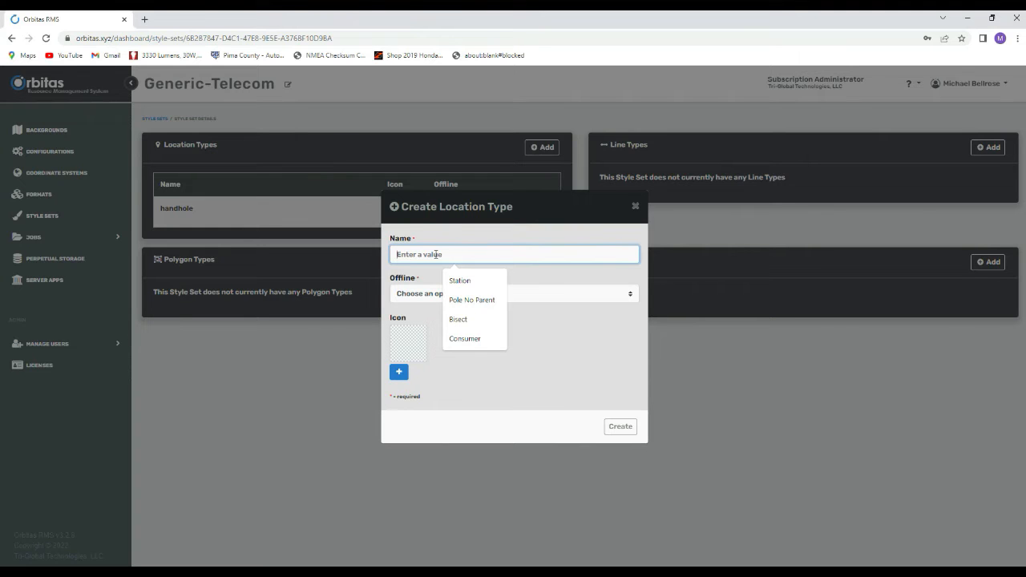
type("POI")
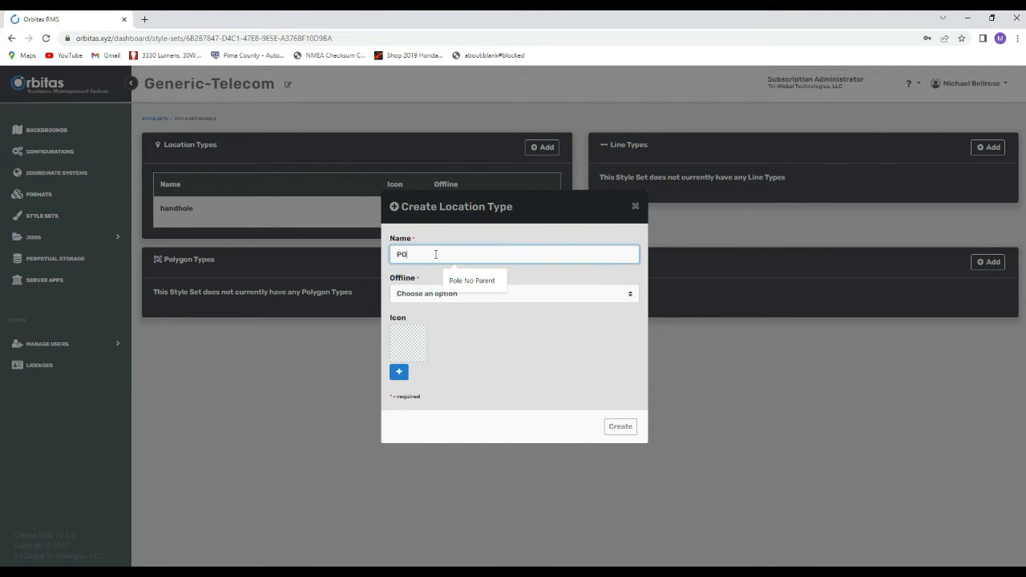
left_click(440, 293)
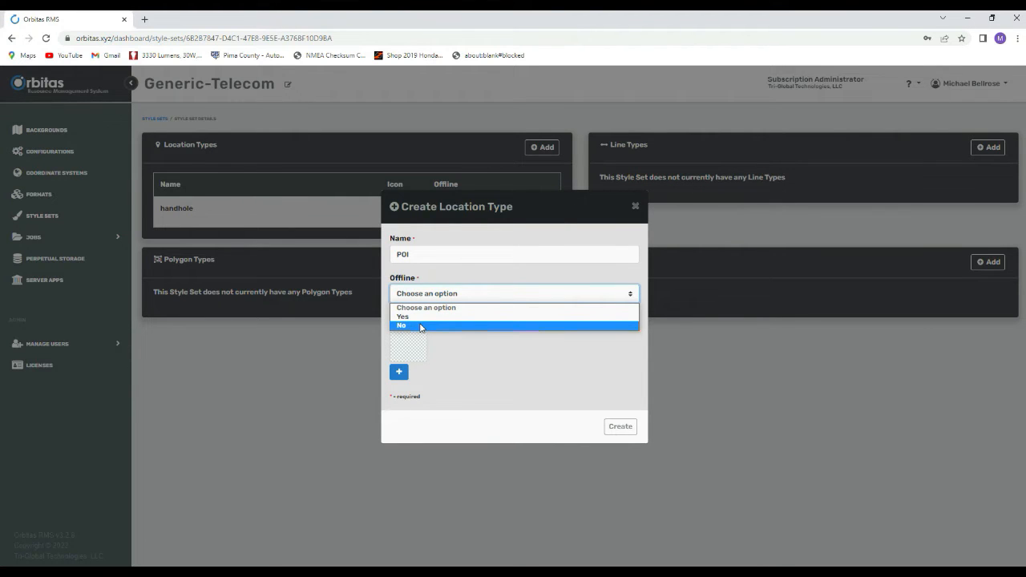
left_click(419, 325)
Step: Assign the magenta asterisk icon from the available icons to POI and create the location type
left_click(399, 371)
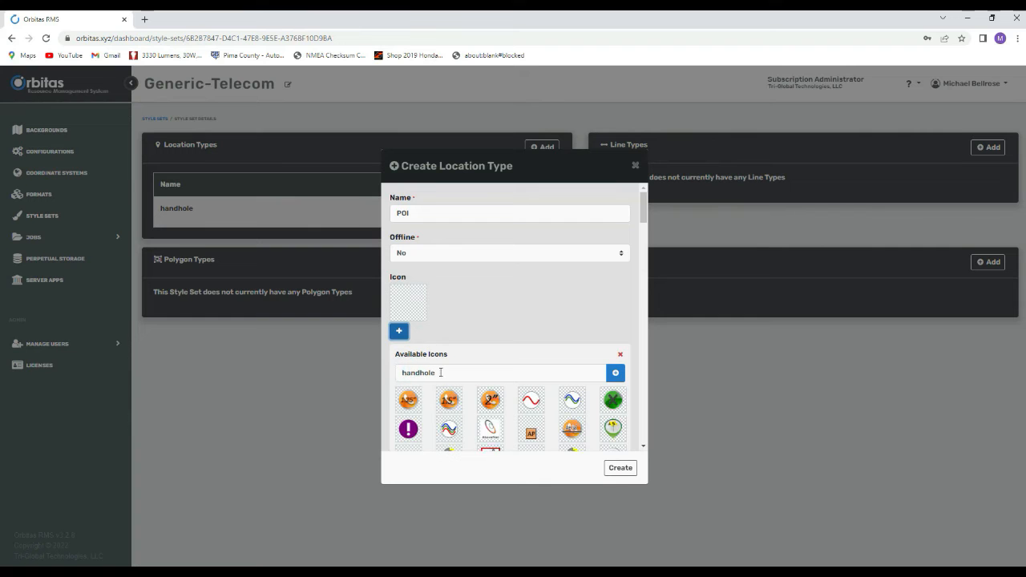
left_click(440, 373)
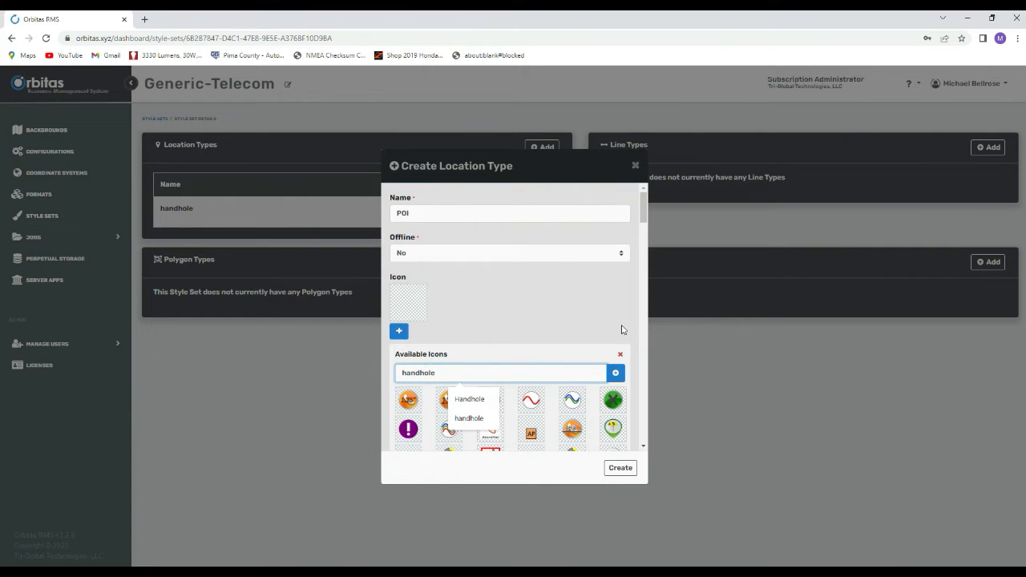
scroll(622, 329, "down", 10)
scroll(622, 329, "down", 10)
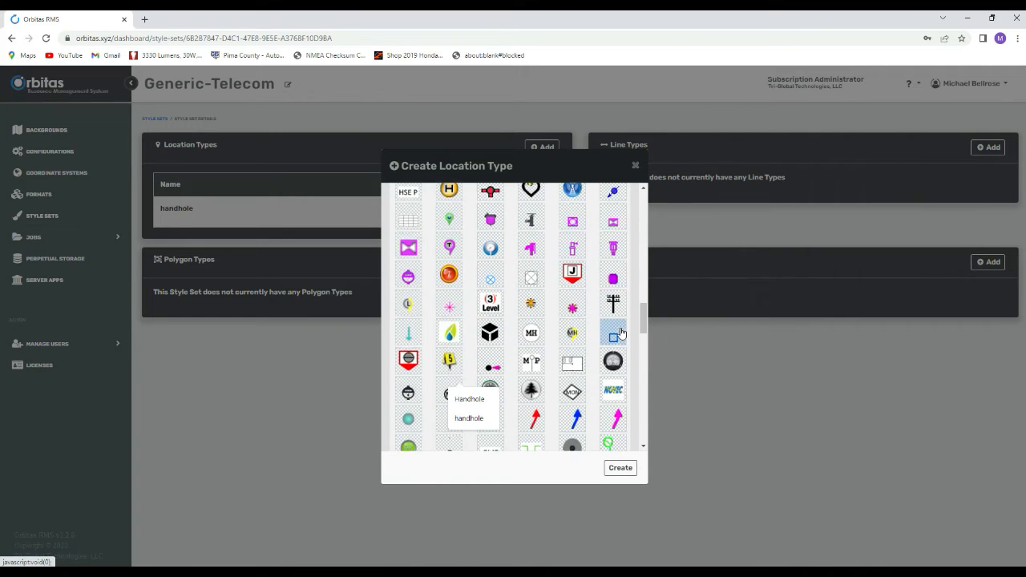
scroll(613, 332, "down", 2)
left_click(452, 256)
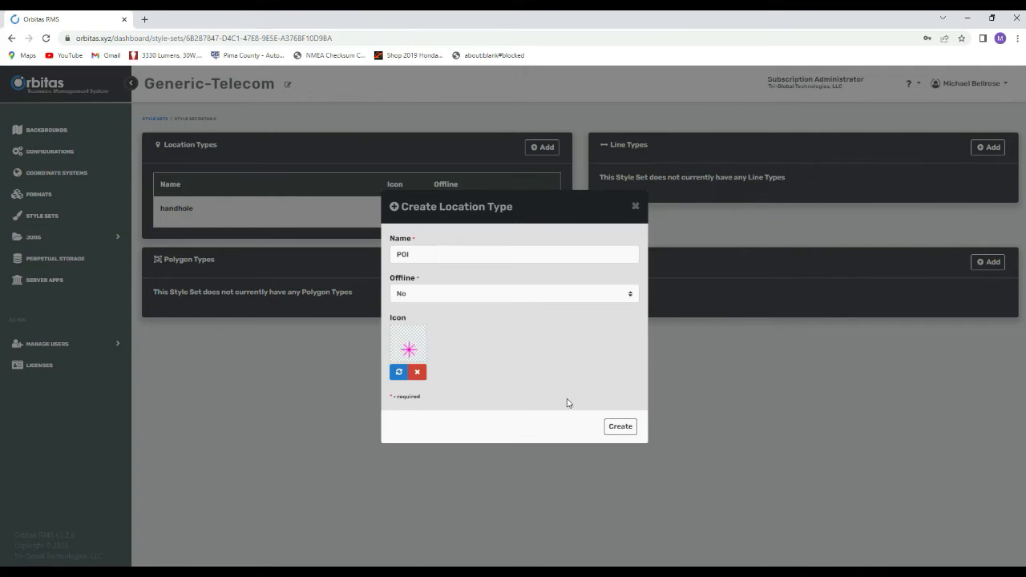
left_click(620, 424)
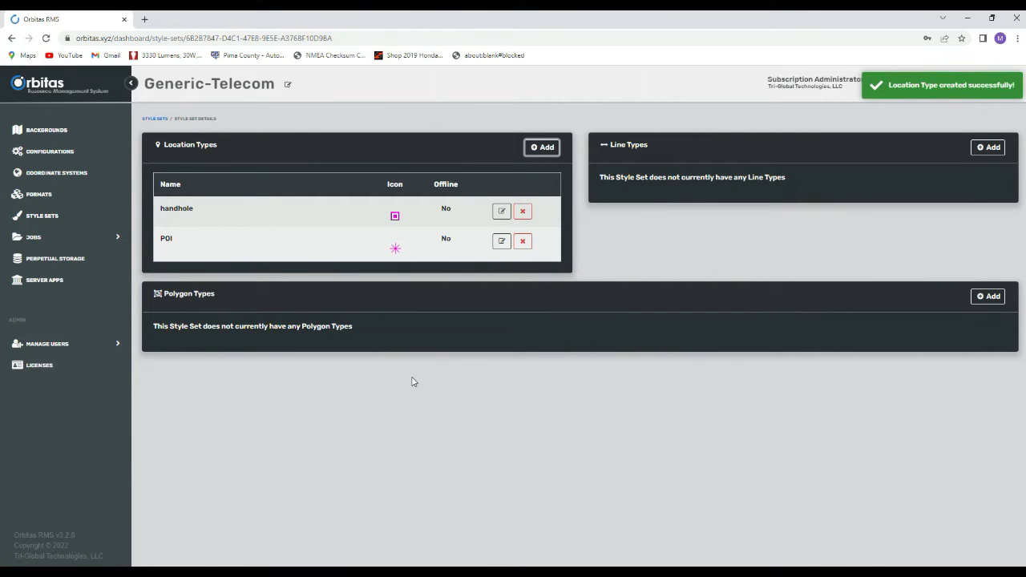
Step: Start a new line type named Telecom with Color Orange, Dashed No and QuickFeature No
left_click(978, 147)
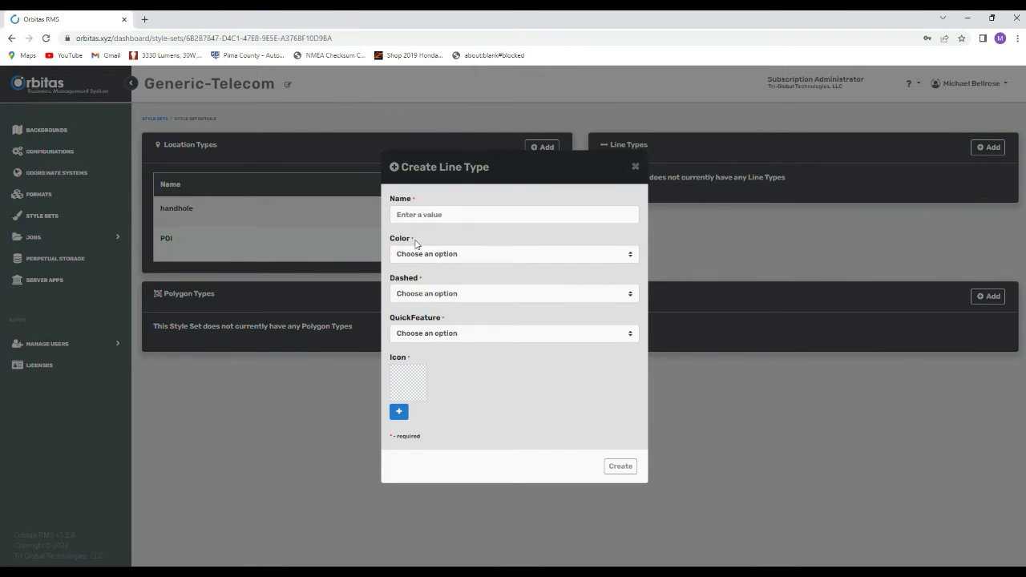
left_click(422, 215)
type("T")
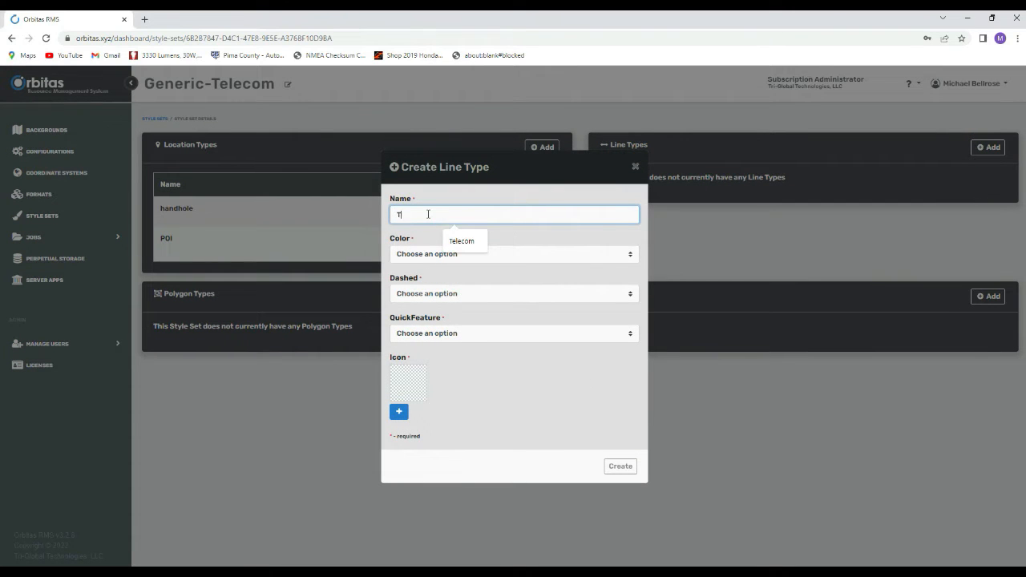
type("elecom")
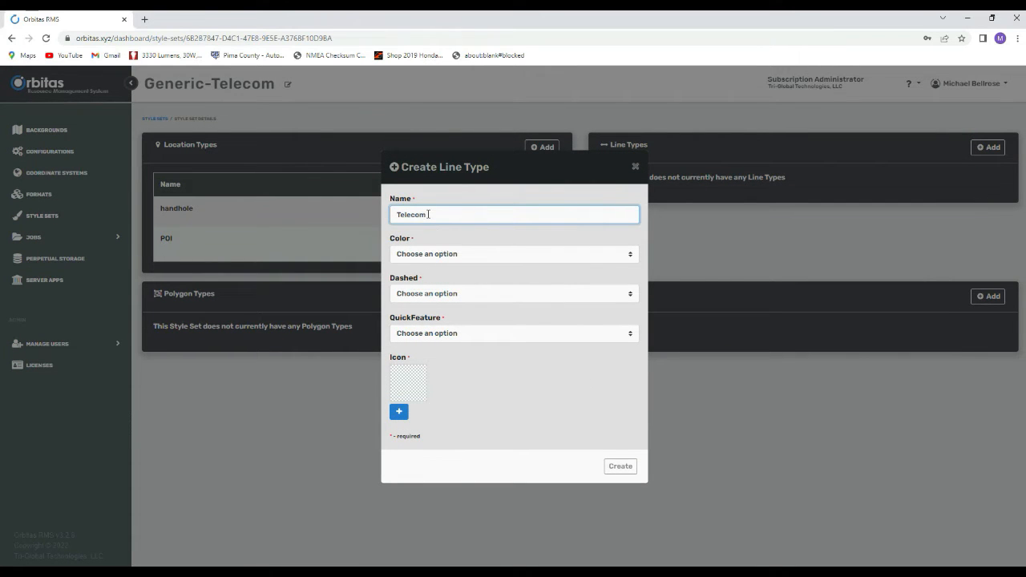
left_click(444, 255)
left_click(435, 313)
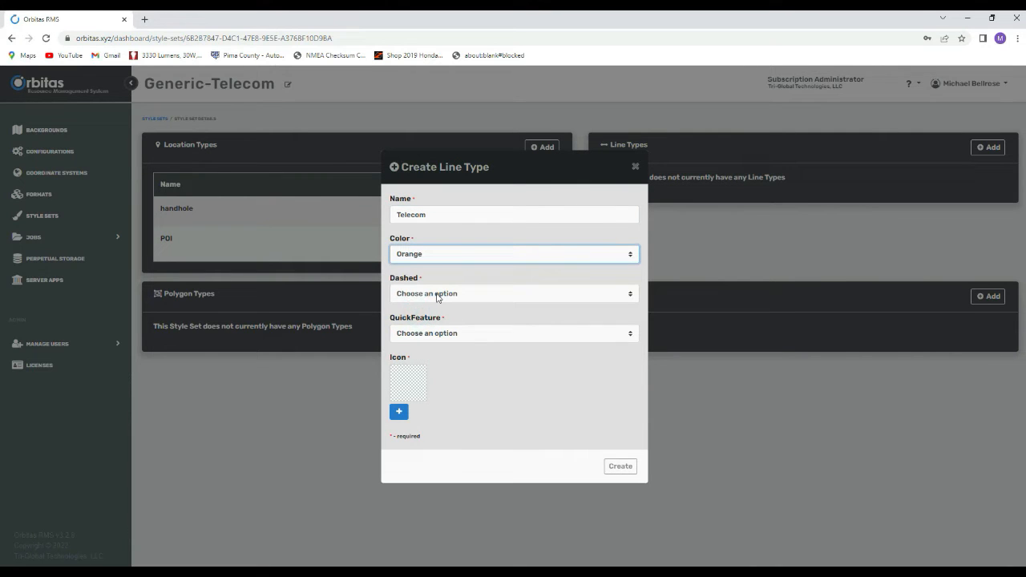
left_click(436, 297)
left_click(437, 323)
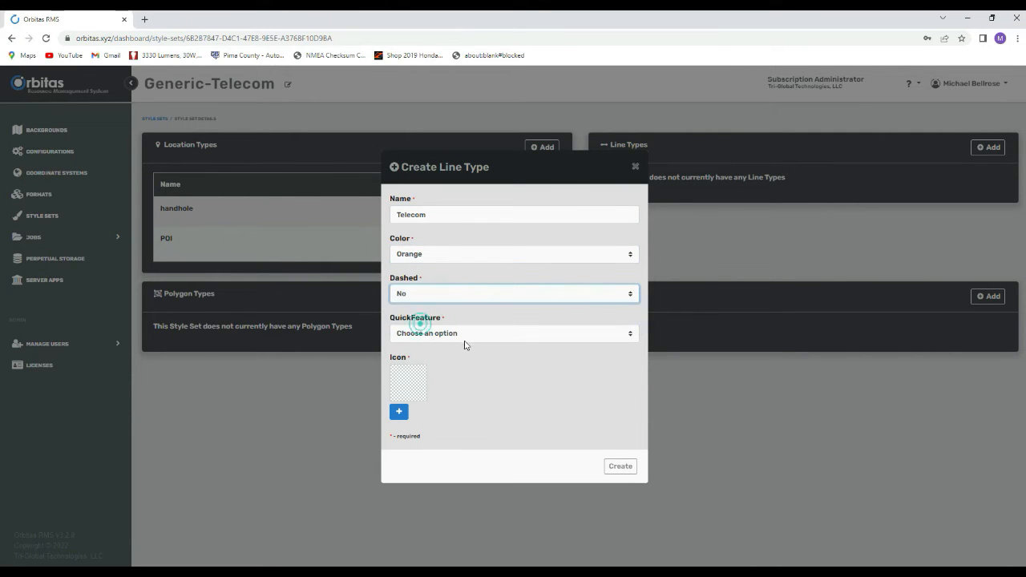
left_click(444, 337)
left_click(430, 367)
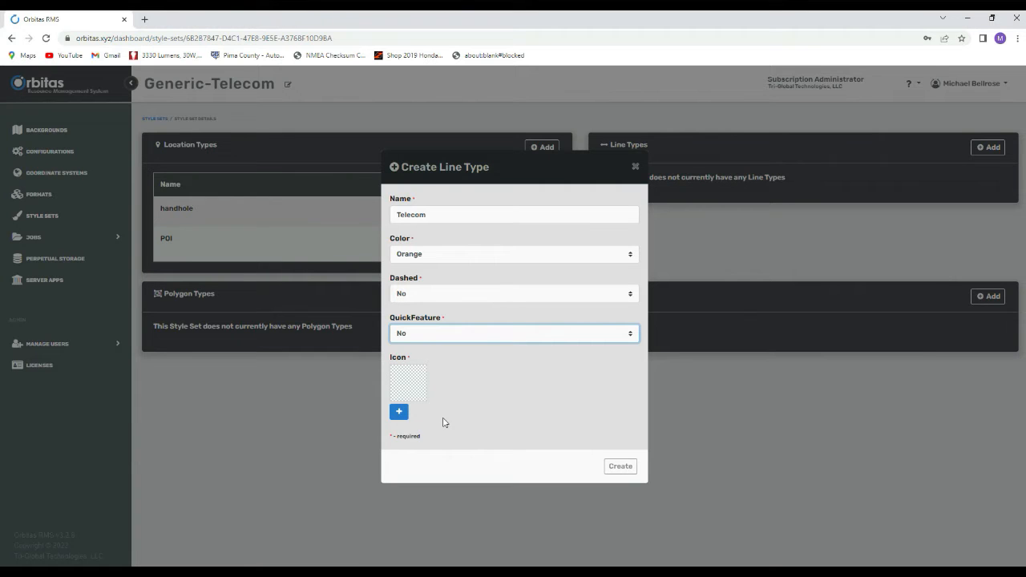
Step: Assign the orange telephone handset icon from the available icons to Telecom and create the line type
left_click(399, 413)
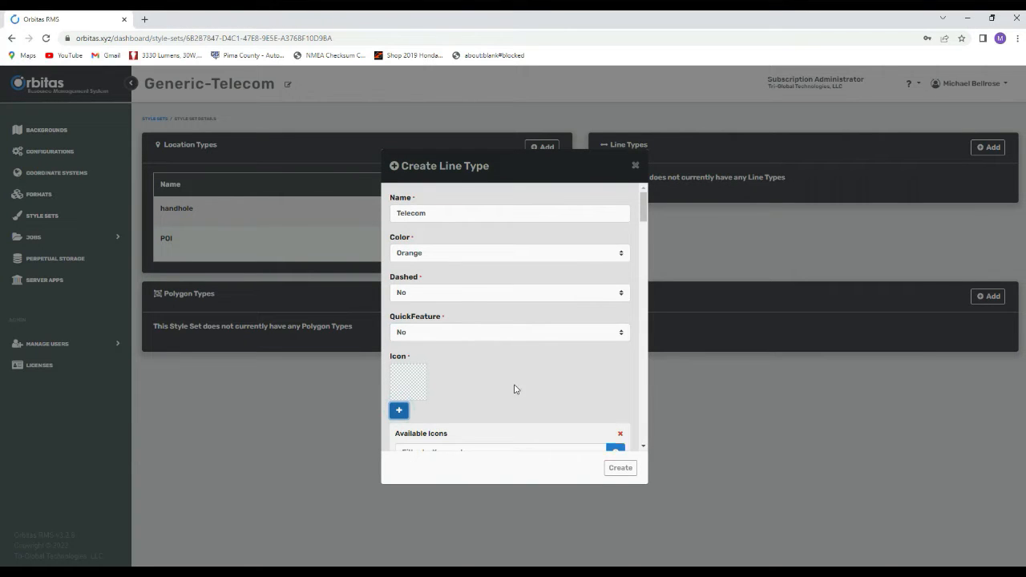
scroll(515, 389, "down", 2)
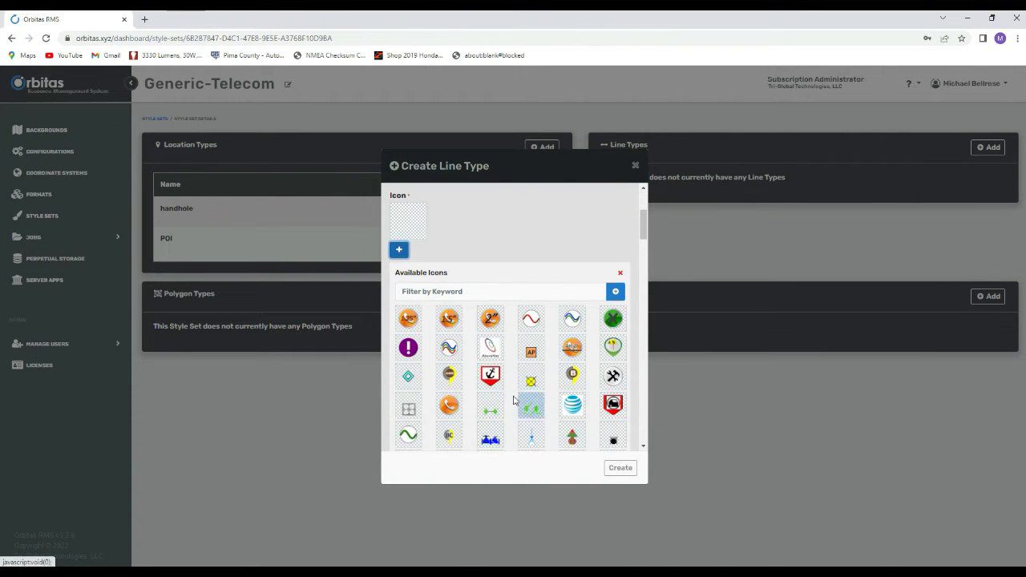
scroll(491, 381, "down", 1)
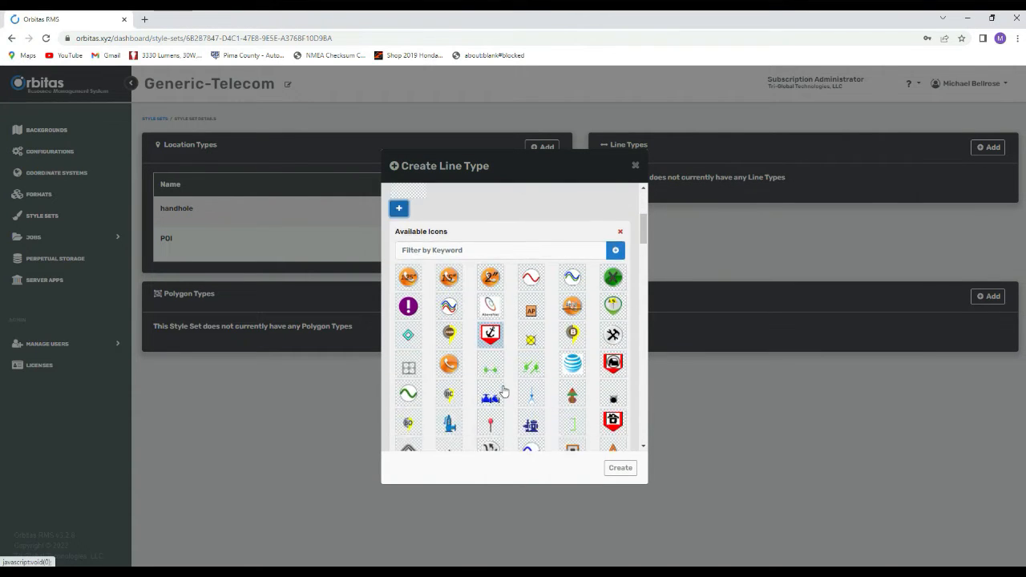
left_click(448, 353)
left_click(617, 468)
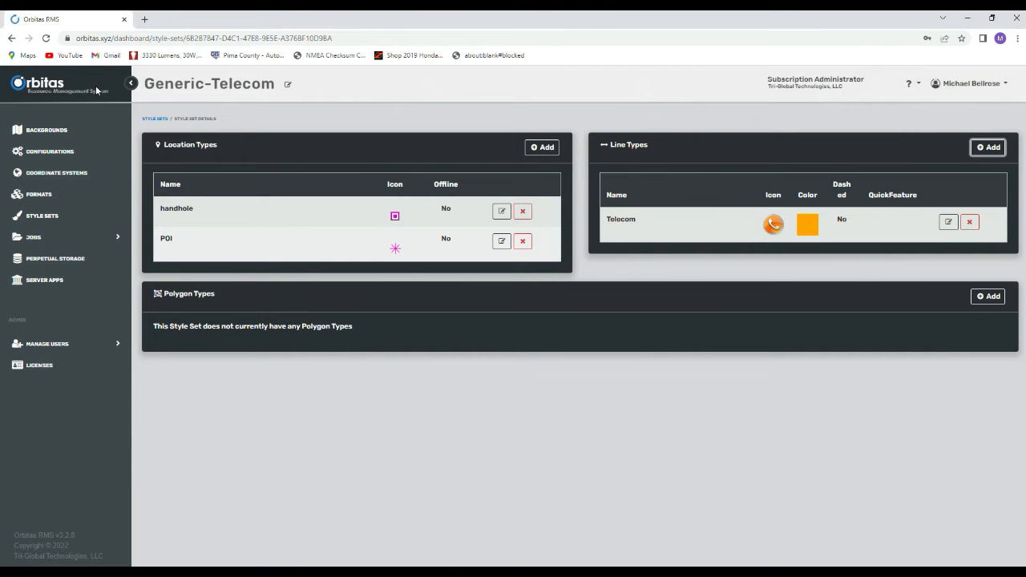
Step: Start a new configuration based on the Generic-Telecom style set
left_click(53, 151)
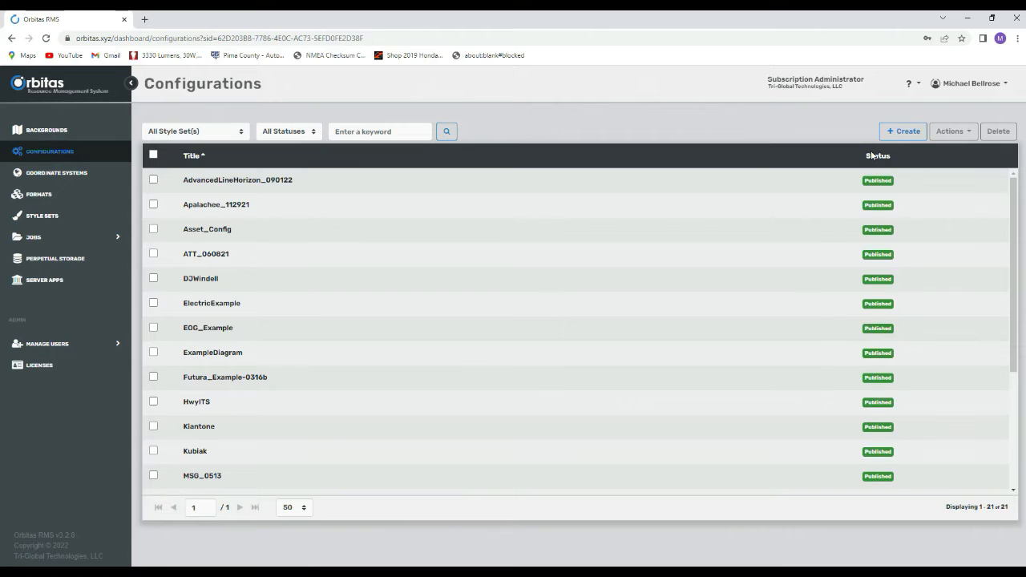
left_click(904, 135)
left_click(446, 296)
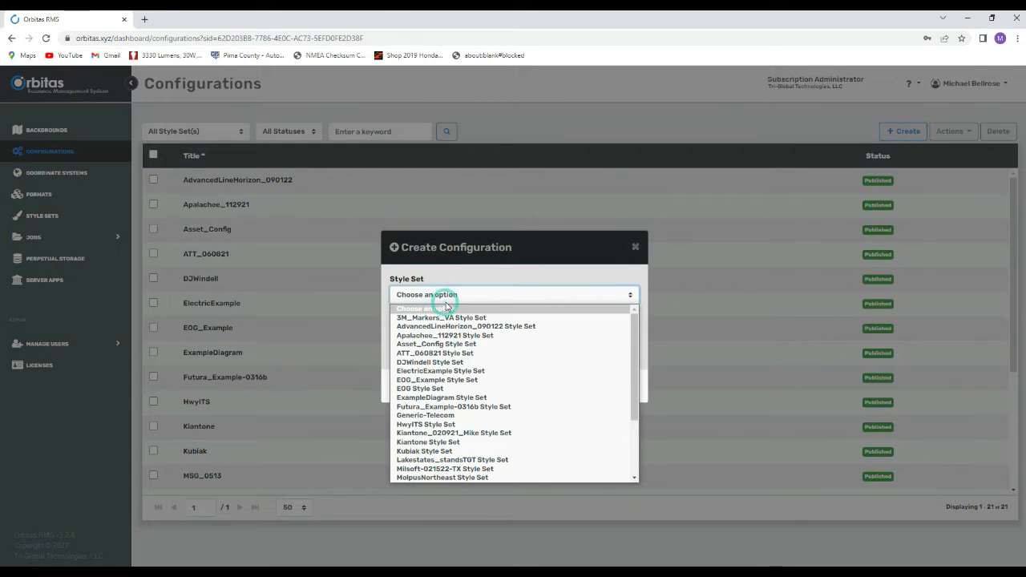
left_click(450, 286)
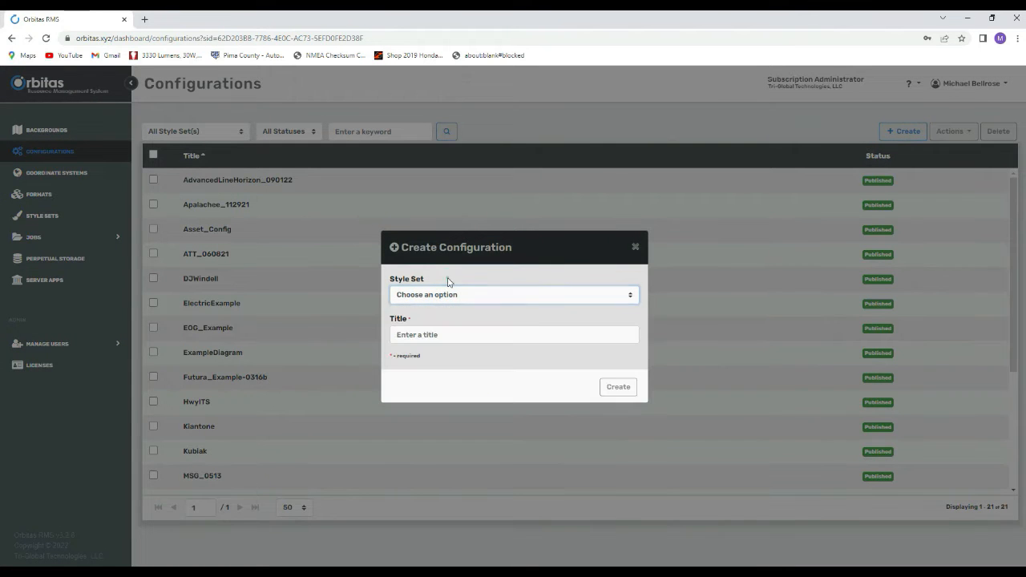
left_click(437, 289)
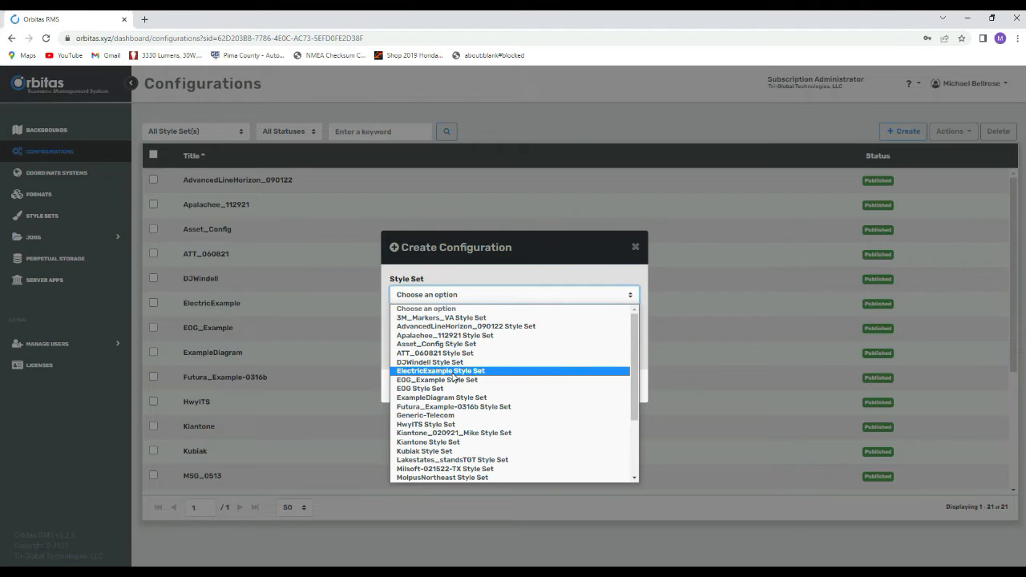
left_click(452, 415)
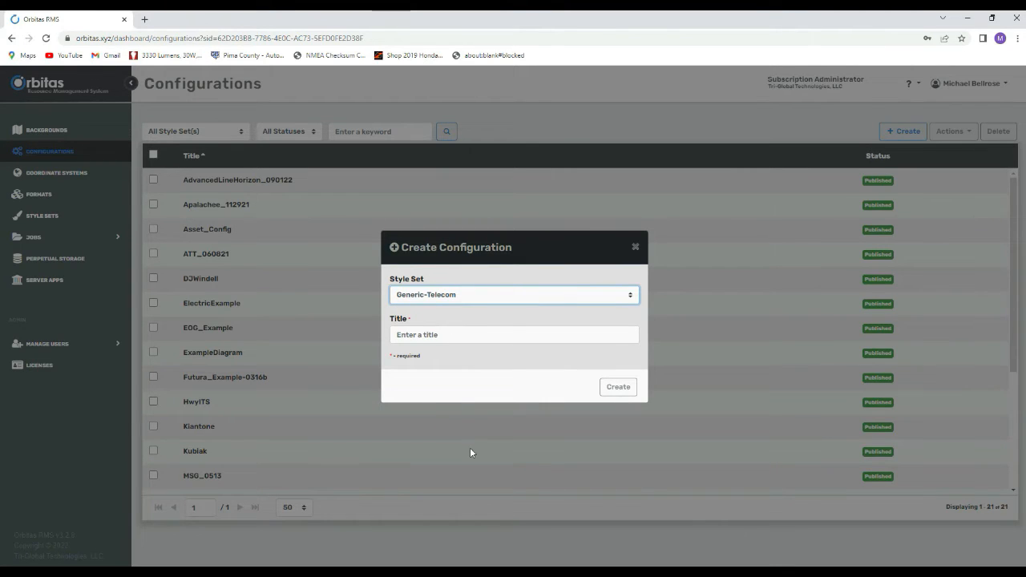
Step: Title the configuration GenericTelecom-100522 and create it
left_click(451, 338)
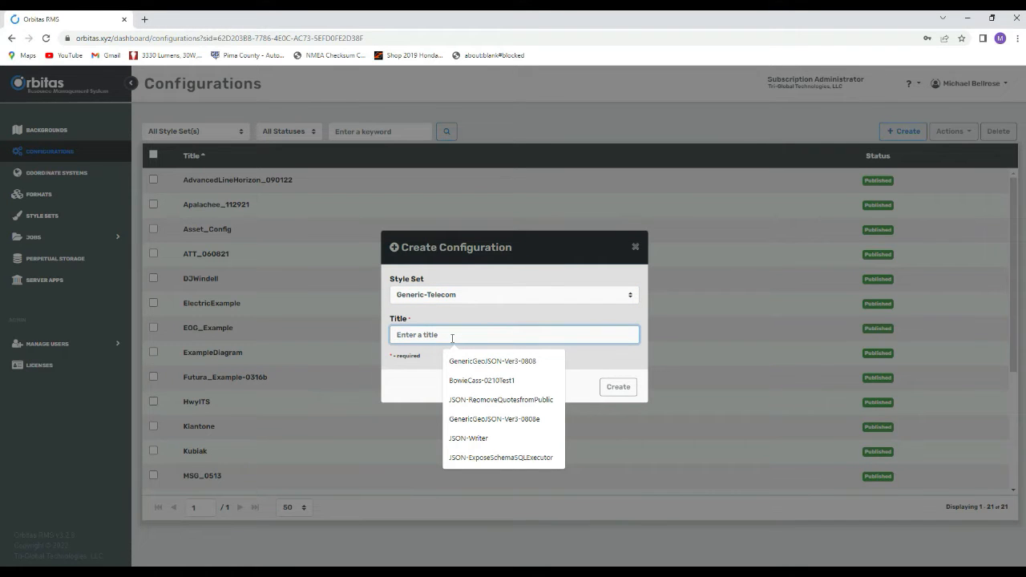
type("Gener")
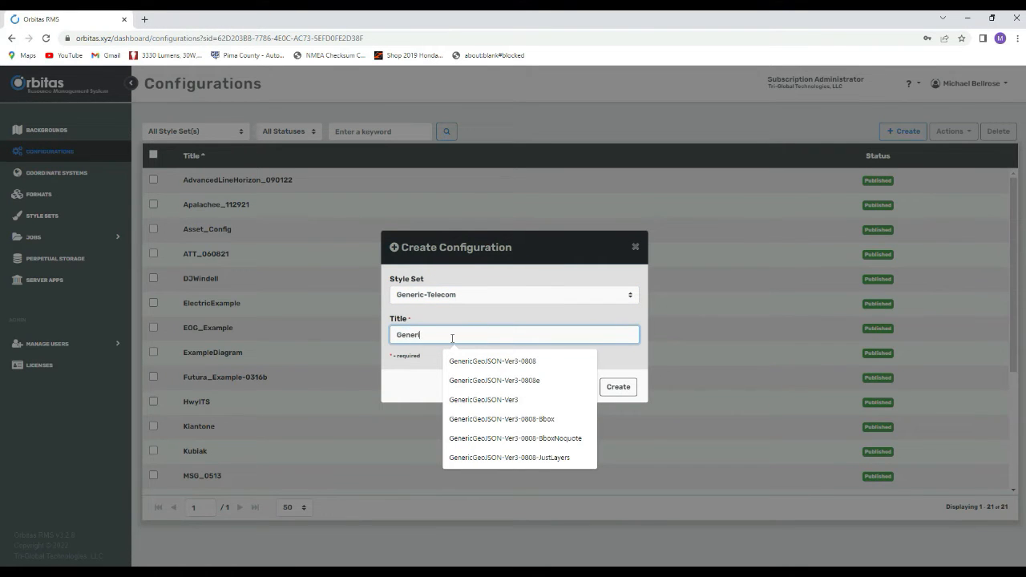
type("icTelecom")
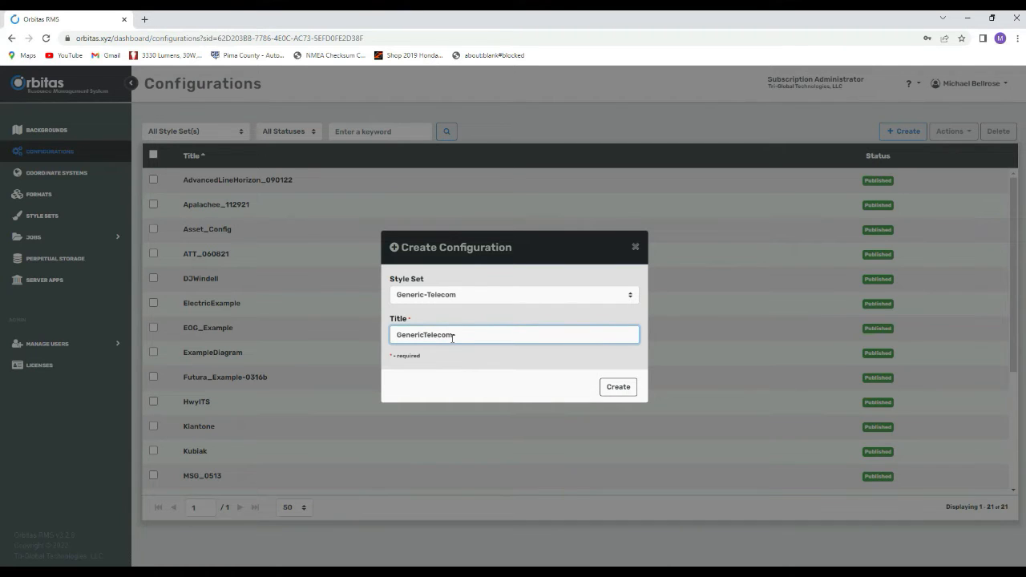
type("-")
type("100522")
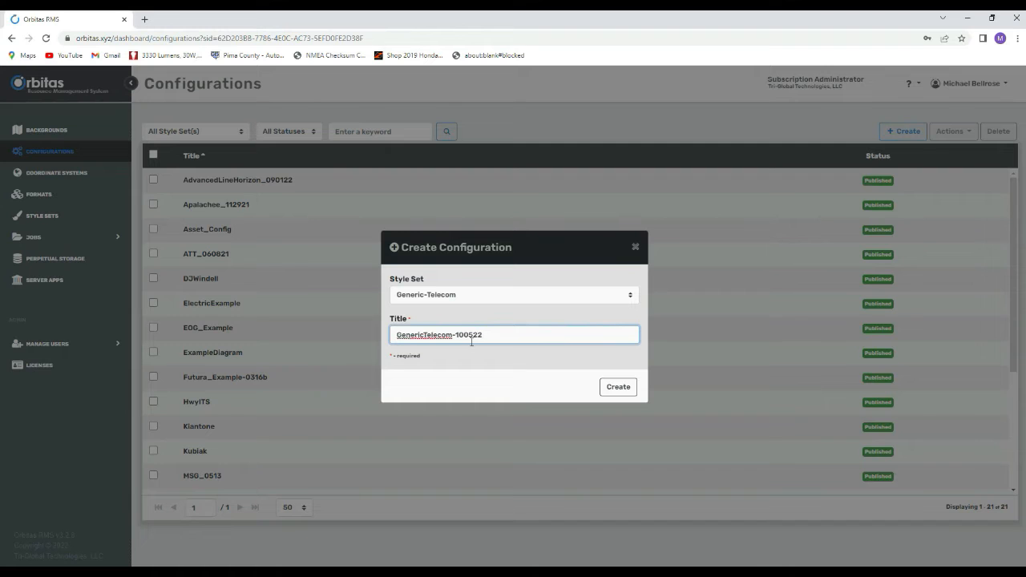
left_click(628, 390)
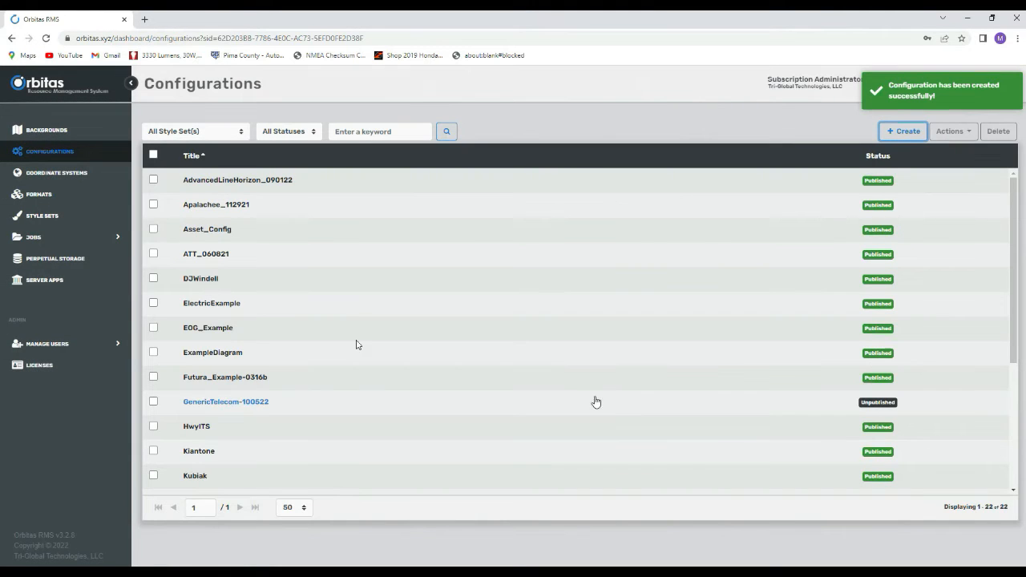
Step: Open the GenericTelecom-100522 configuration and review the line types and location types in its style set
left_click(234, 403)
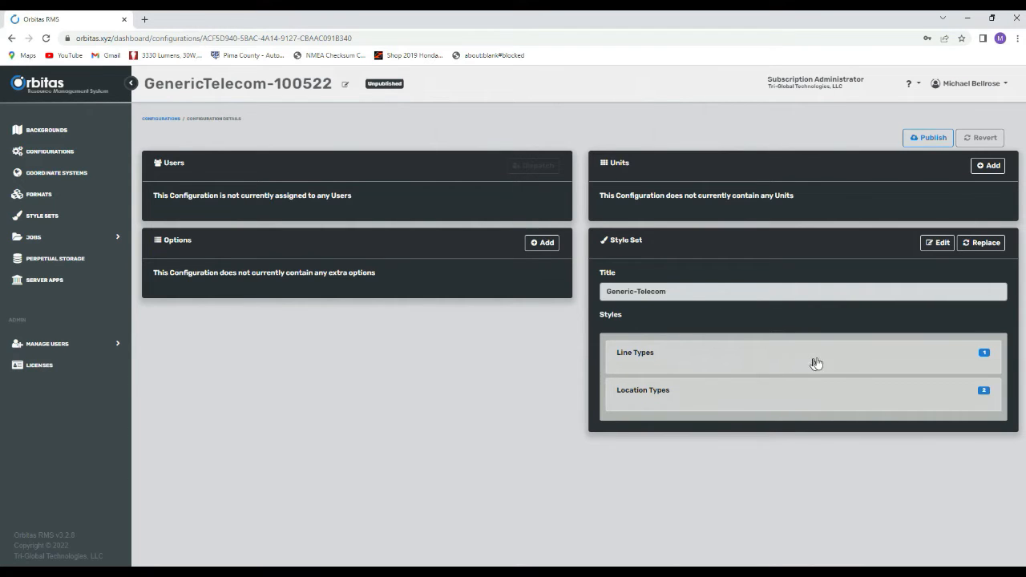
left_click(667, 360)
left_click(667, 361)
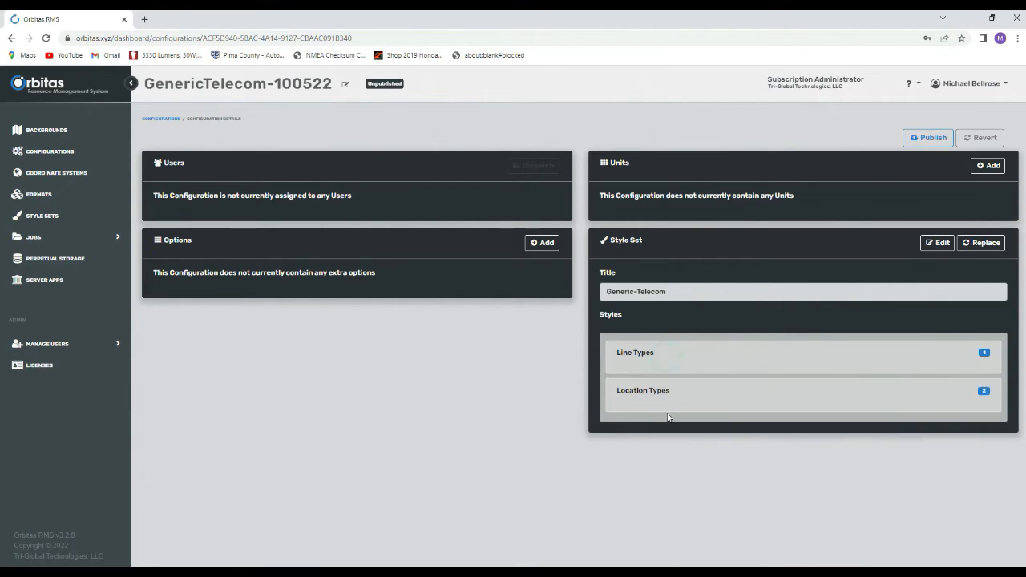
left_click(668, 399)
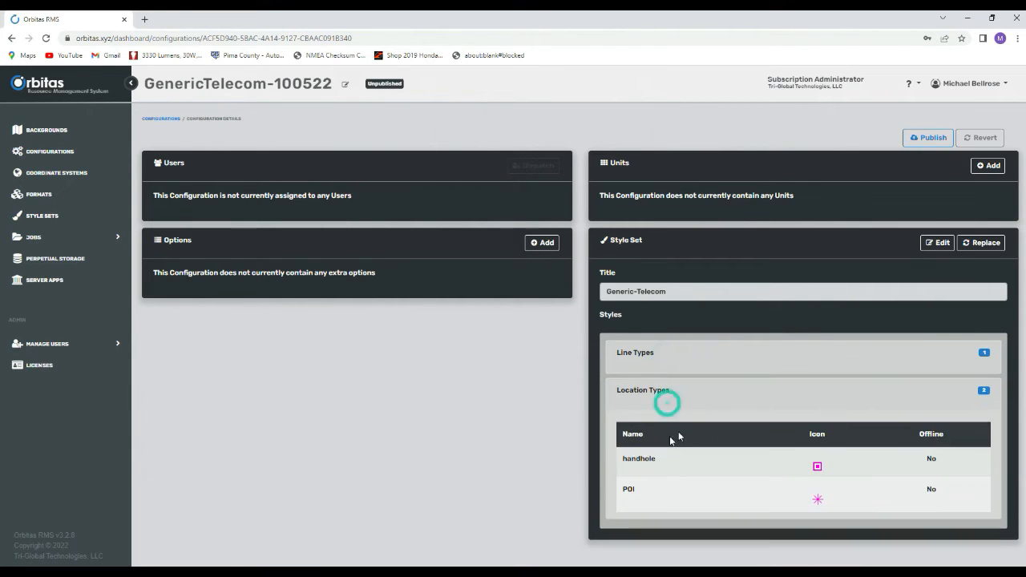
left_click(651, 391)
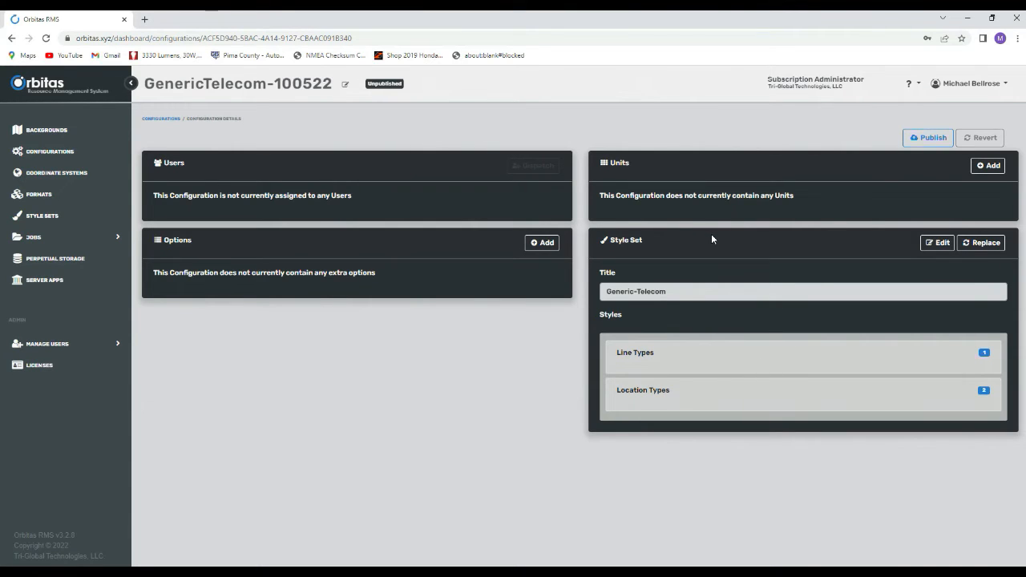
Step: Start a new unit of type Location titled handhole with Auto Close set to NONE
left_click(986, 165)
left_click(520, 261)
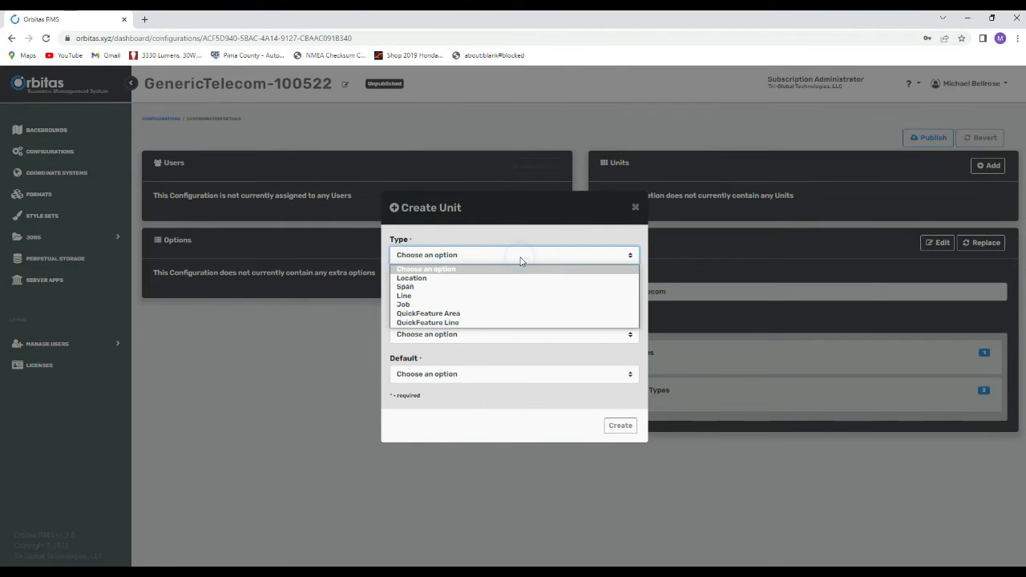
left_click(425, 277)
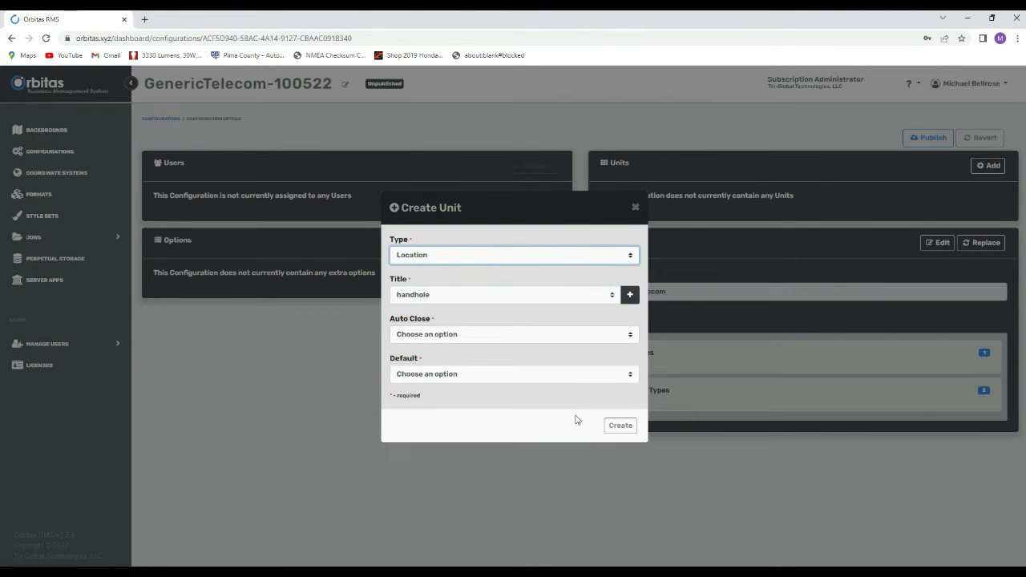
left_click(421, 295)
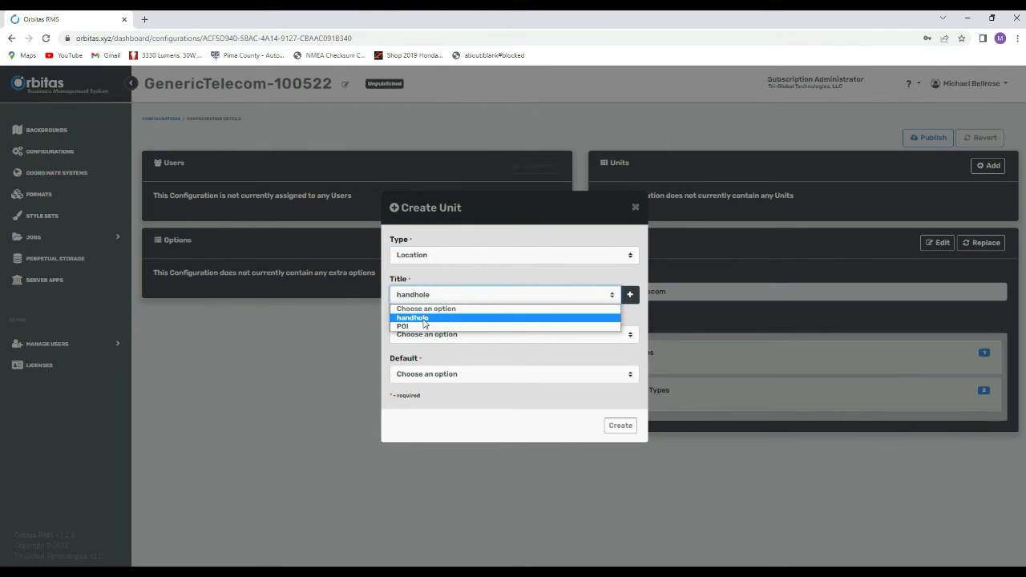
left_click(424, 318)
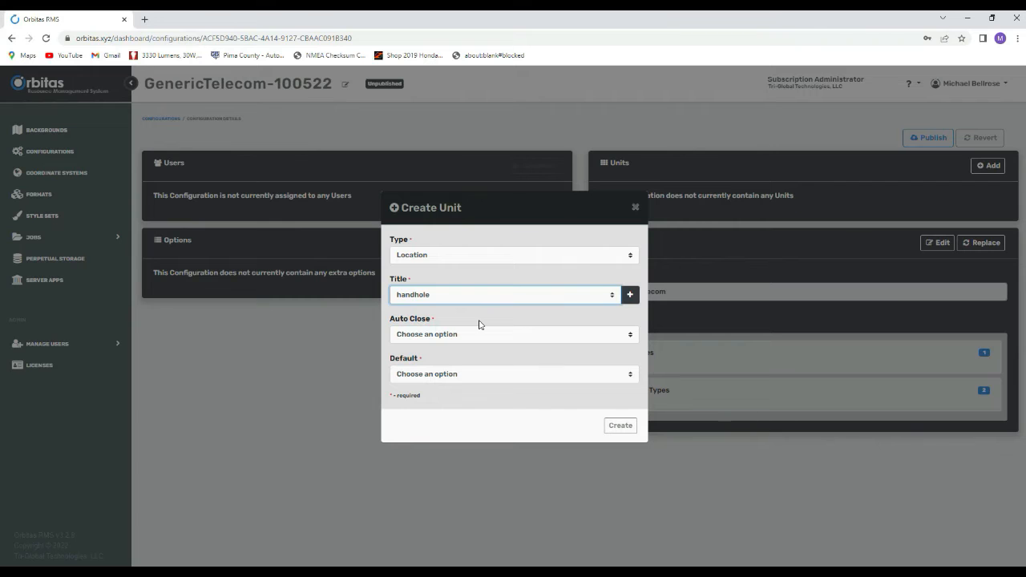
left_click(481, 336)
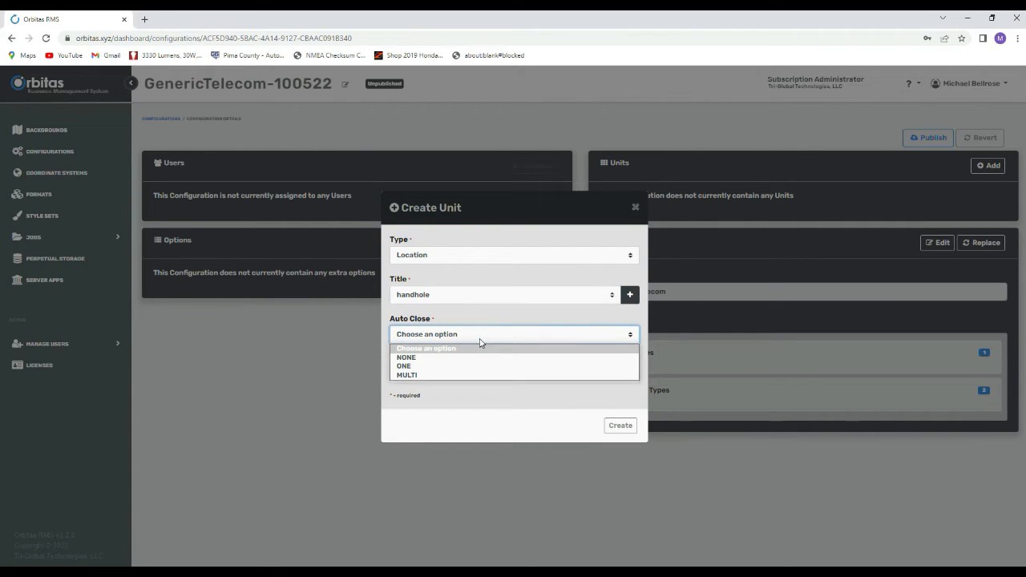
left_click(437, 358)
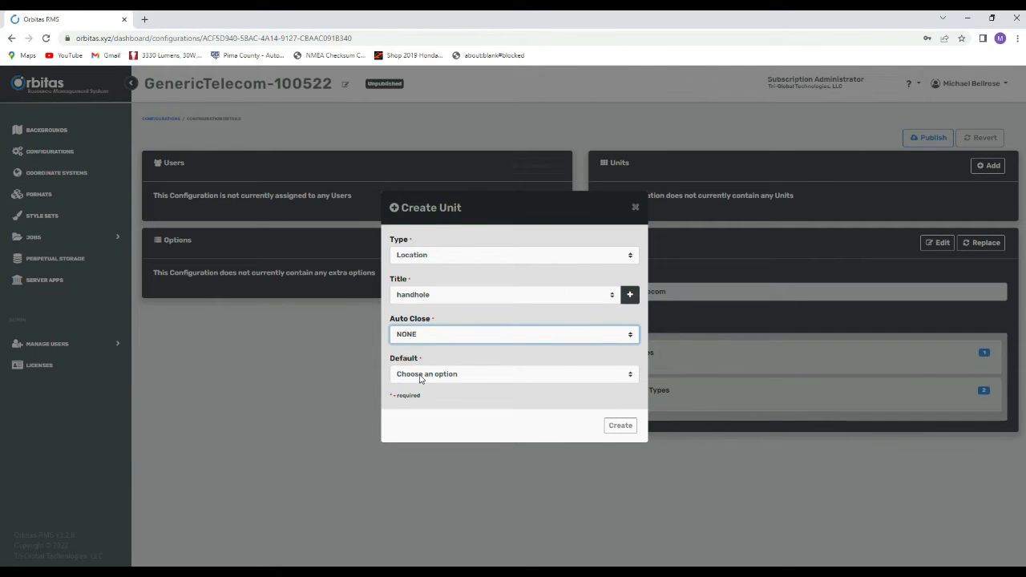
Step: Set the handhole unit's Default option to No
left_click(444, 374)
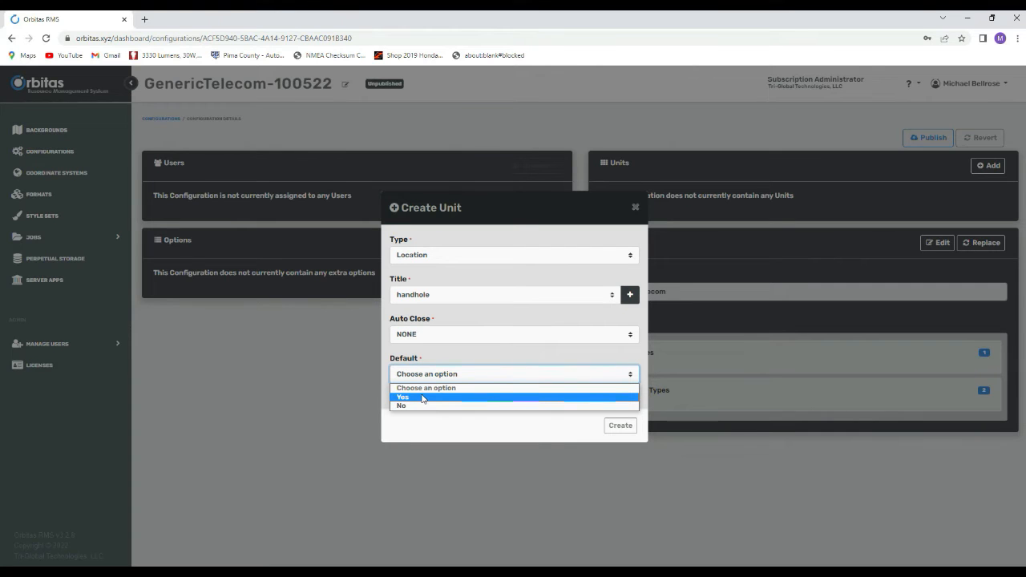
left_click(422, 399)
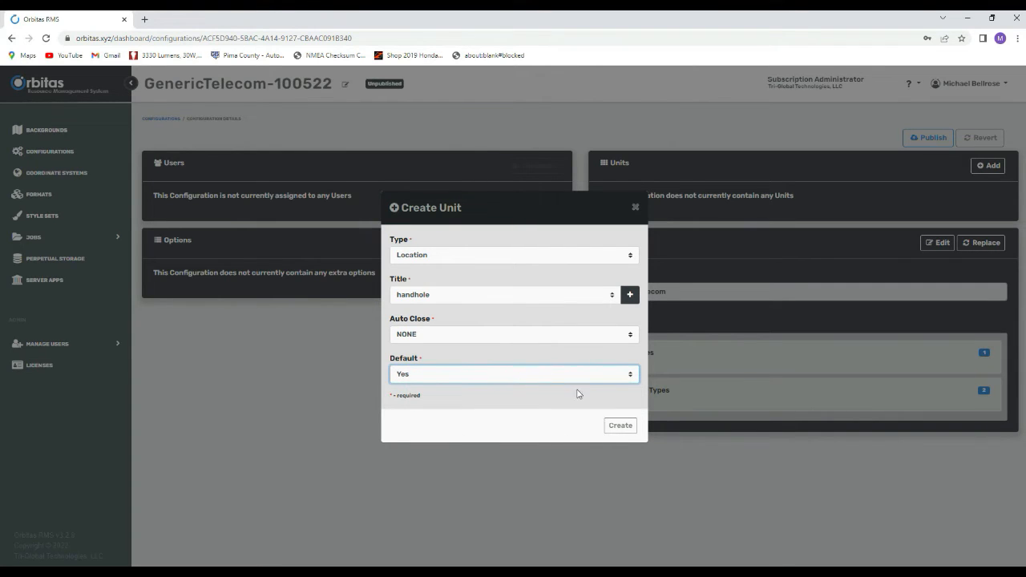
left_click(527, 370)
left_click(449, 403)
left_click(629, 295)
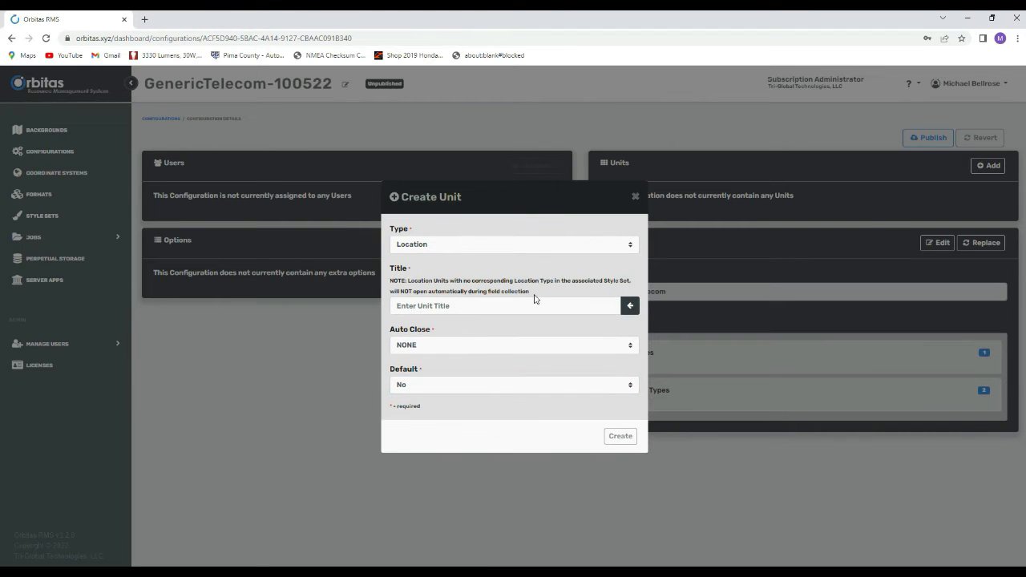
left_click(609, 303)
left_click(630, 305)
Step: Choose handhole as the unit's title again and create the Location unit
left_click(467, 295)
left_click(440, 318)
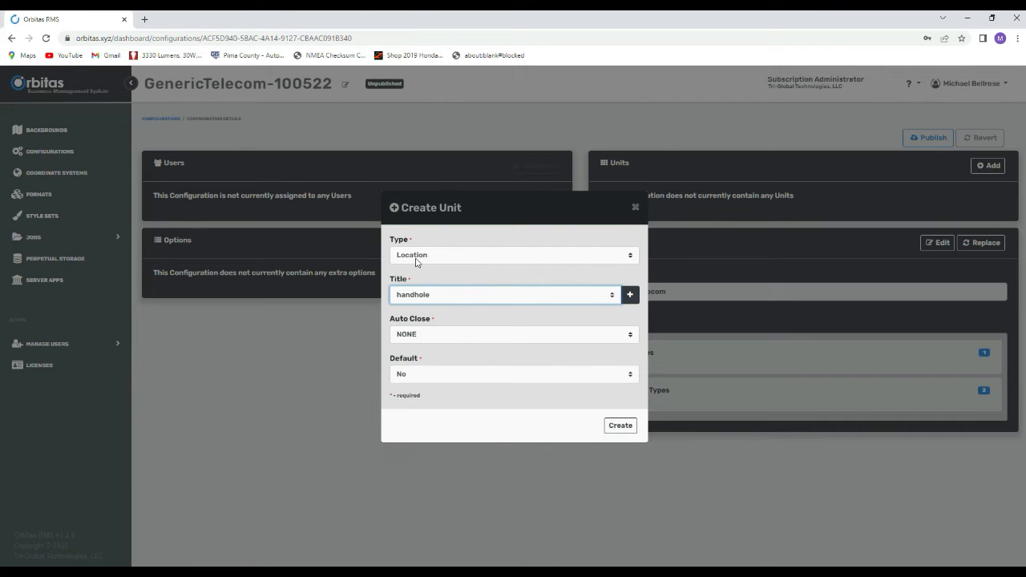
left_click(619, 425)
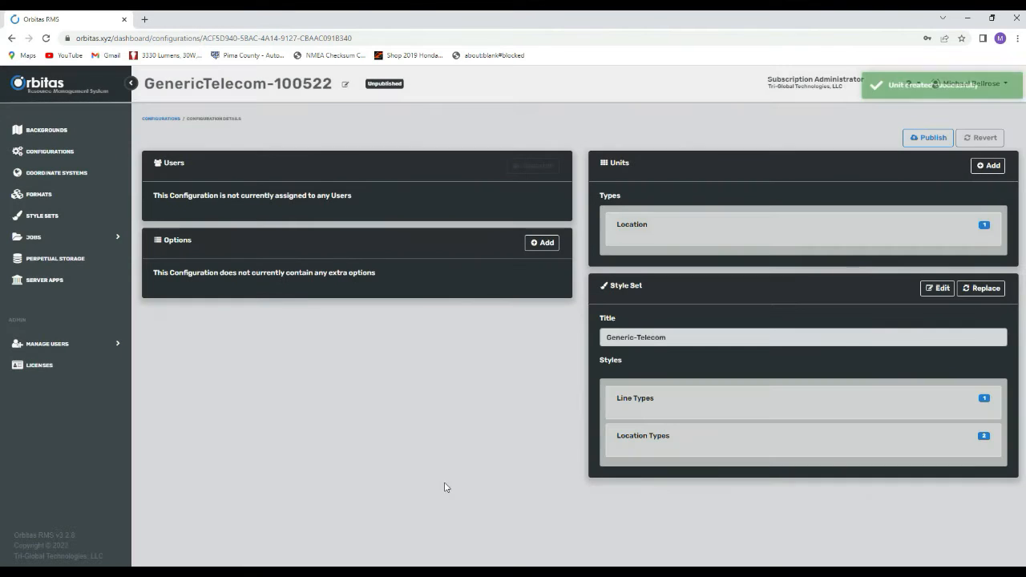
Step: Open the handhole Location unit and create a tab titled Main with the black cube icon, filtering the available icons by "tab"
left_click(698, 233)
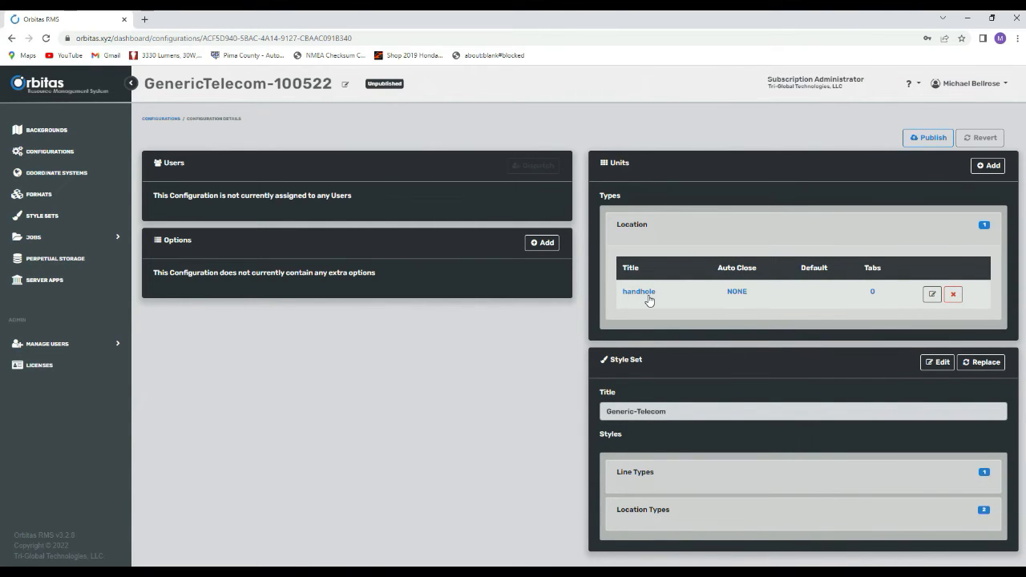
left_click(640, 292)
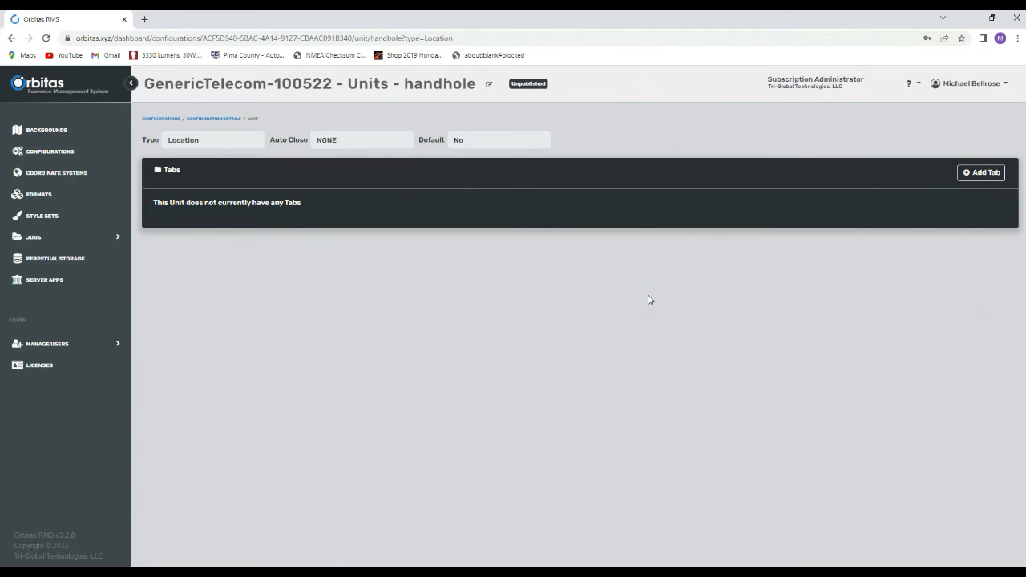
left_click(992, 176)
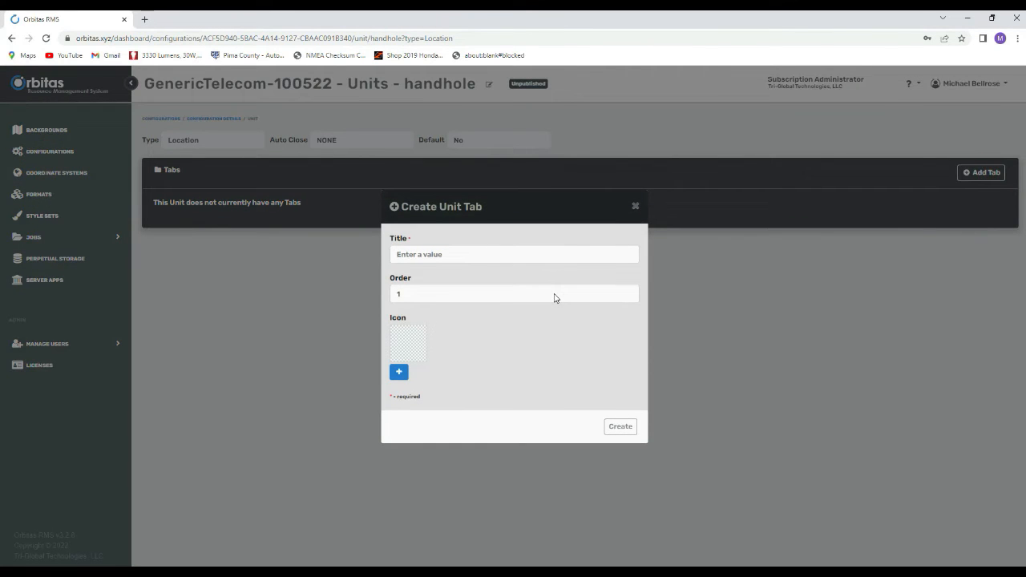
left_click(437, 252)
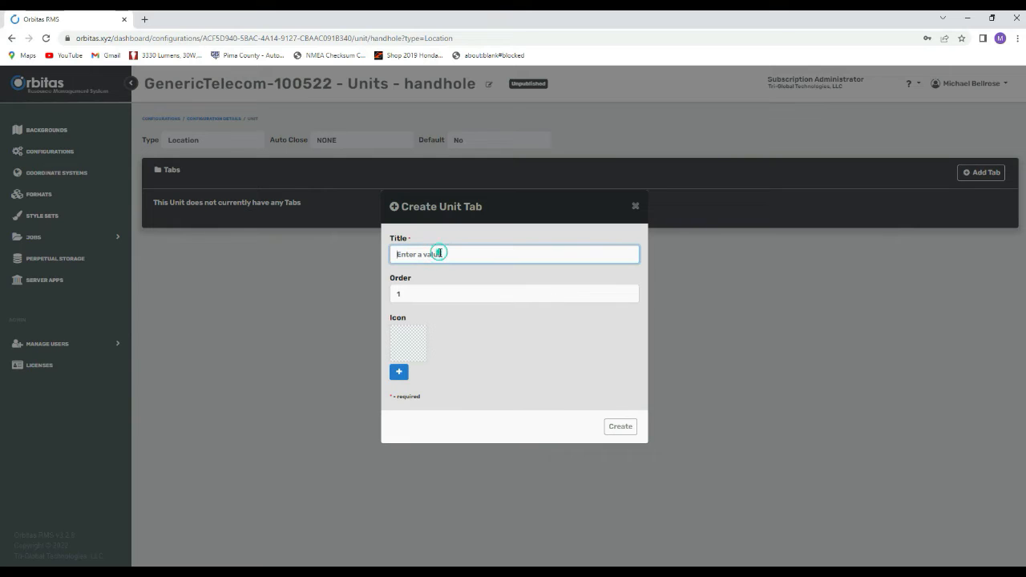
type("Main")
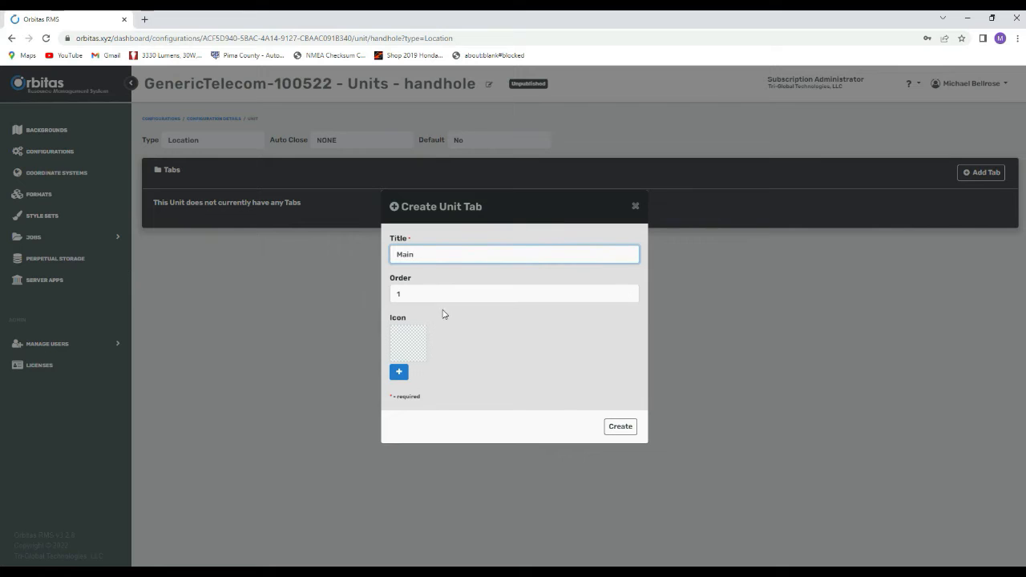
left_click(398, 372)
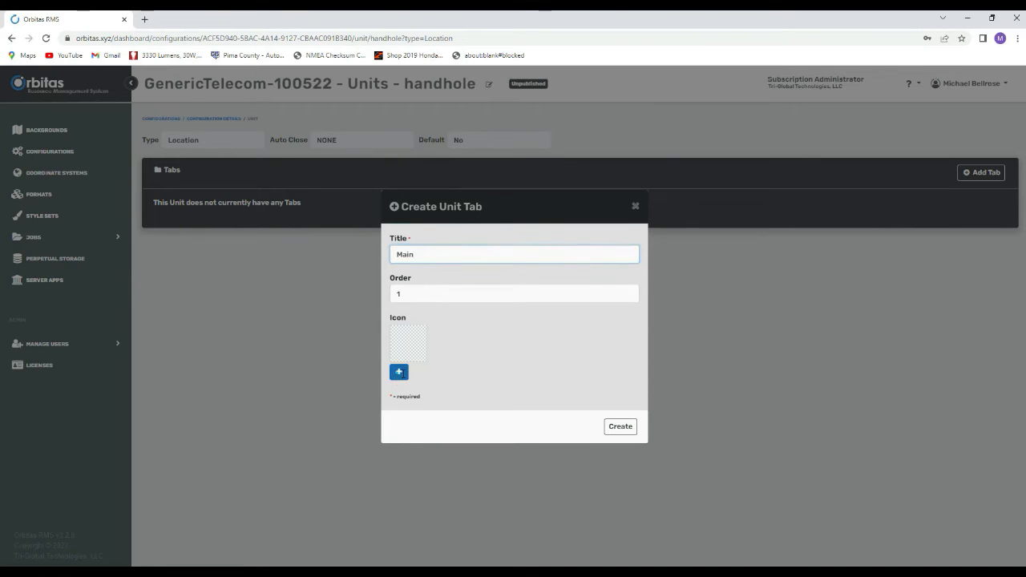
left_click(458, 369)
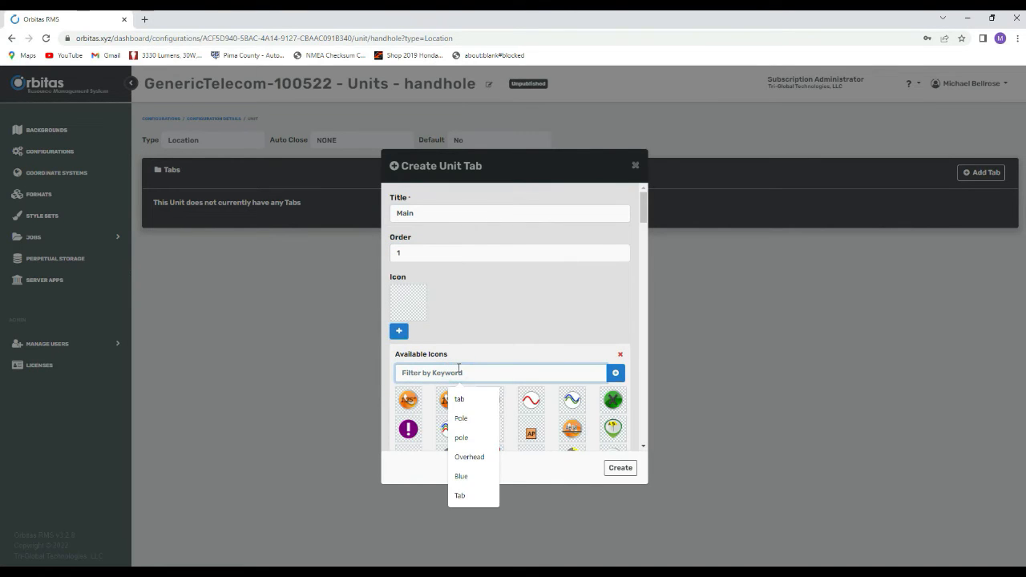
type("tab")
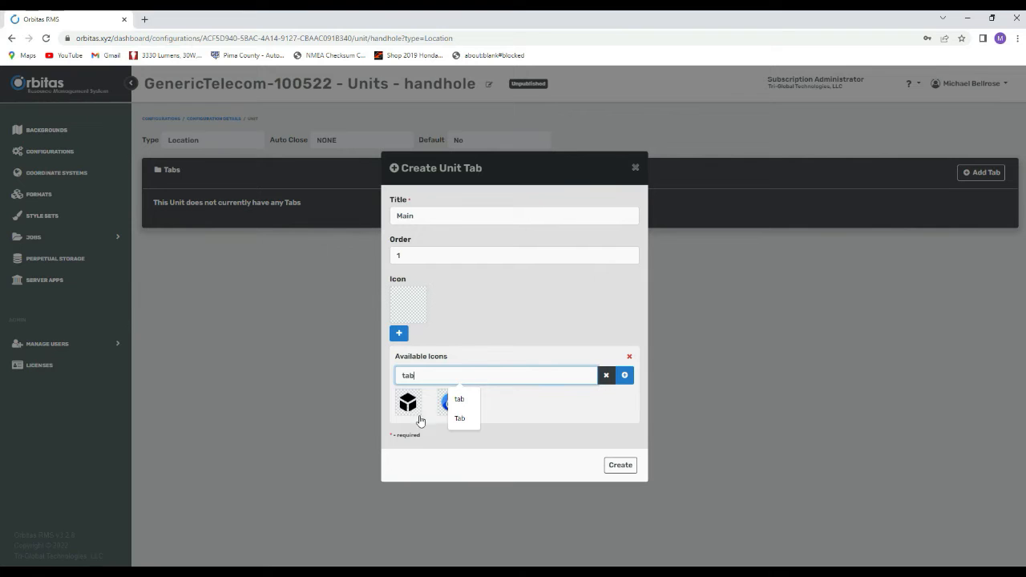
left_click(407, 403)
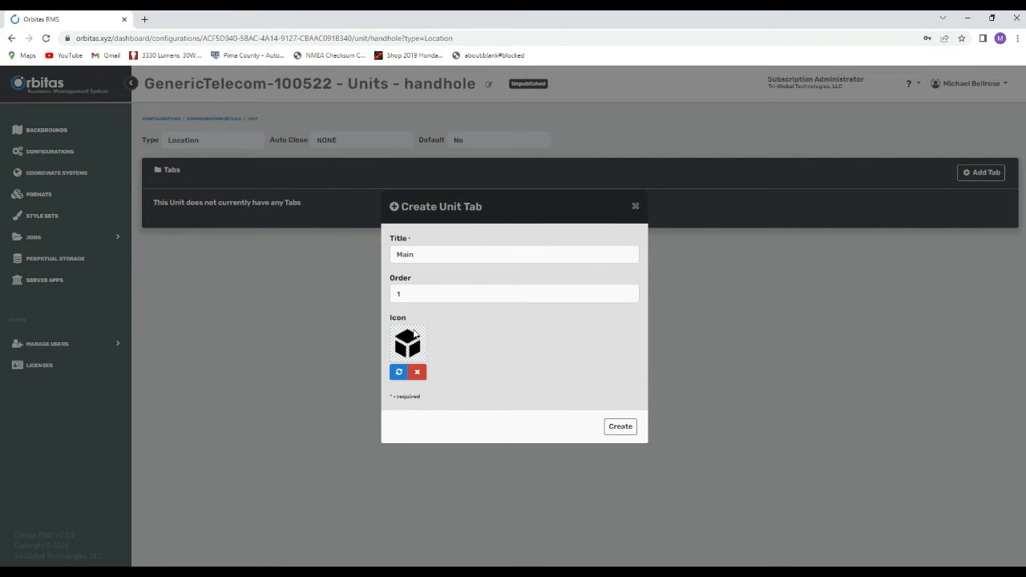
left_click(621, 426)
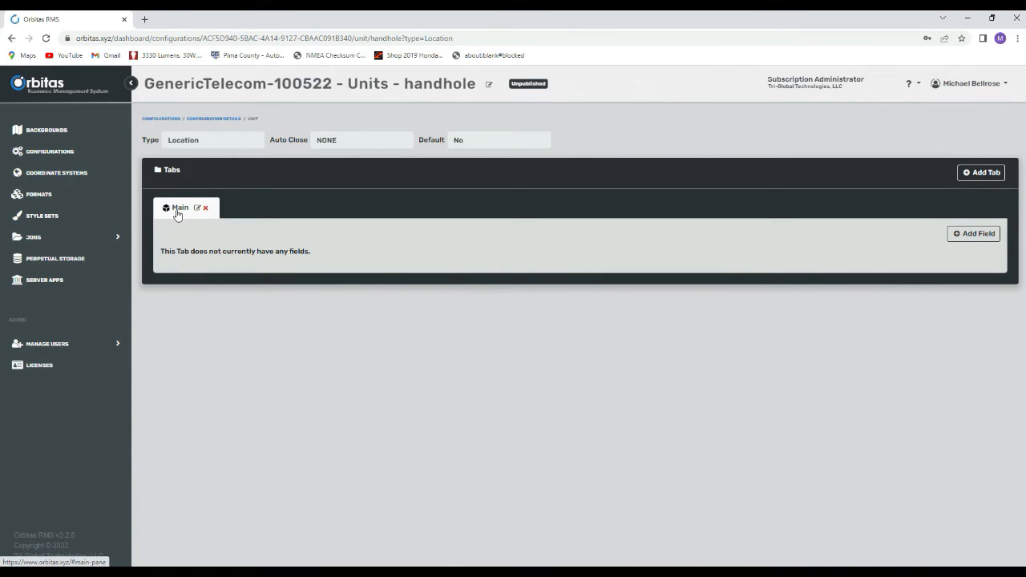
Step: Create a field titled Comment on the Main tab, with Required set to No and Text as its control
left_click(989, 238)
left_click(425, 230)
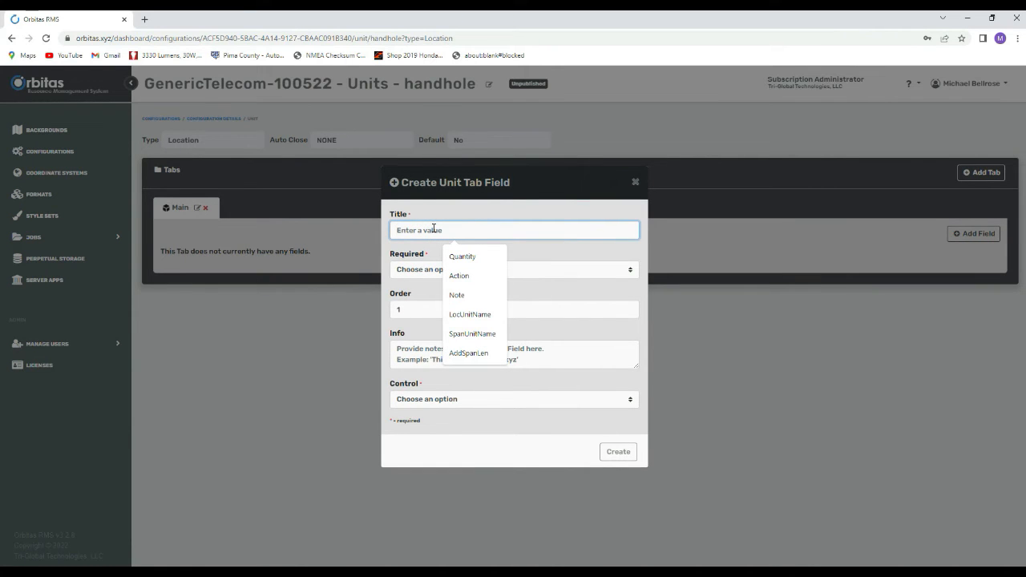
type("N")
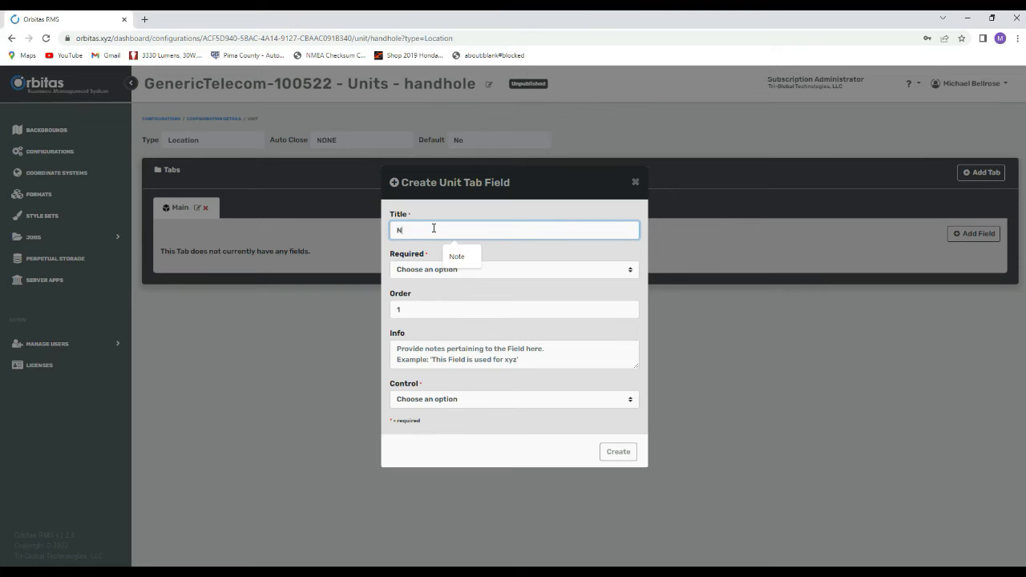
type("o")
key("BackSpace")
key("BackSpace")
type("Comment")
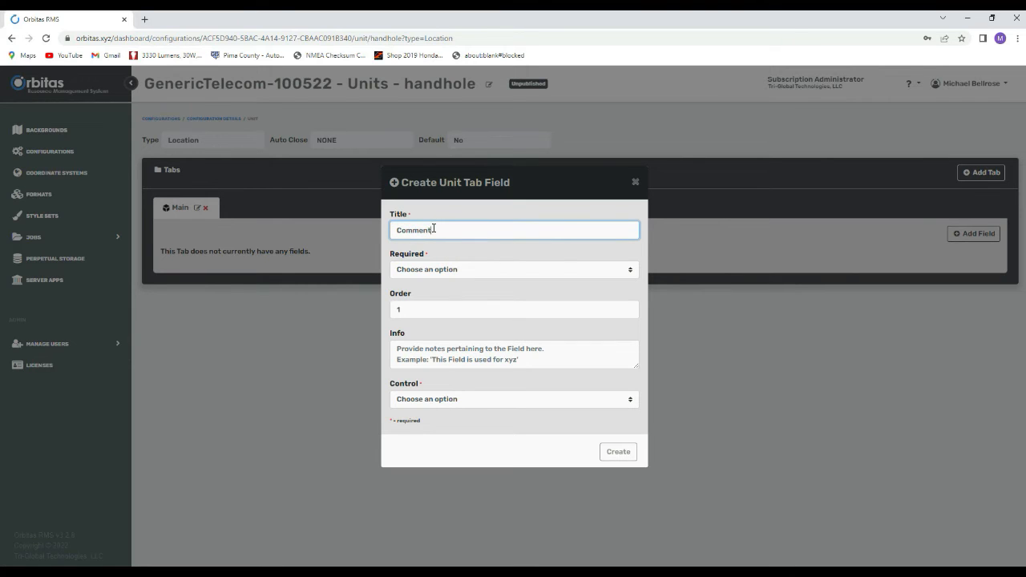
left_click(432, 273)
left_click(425, 302)
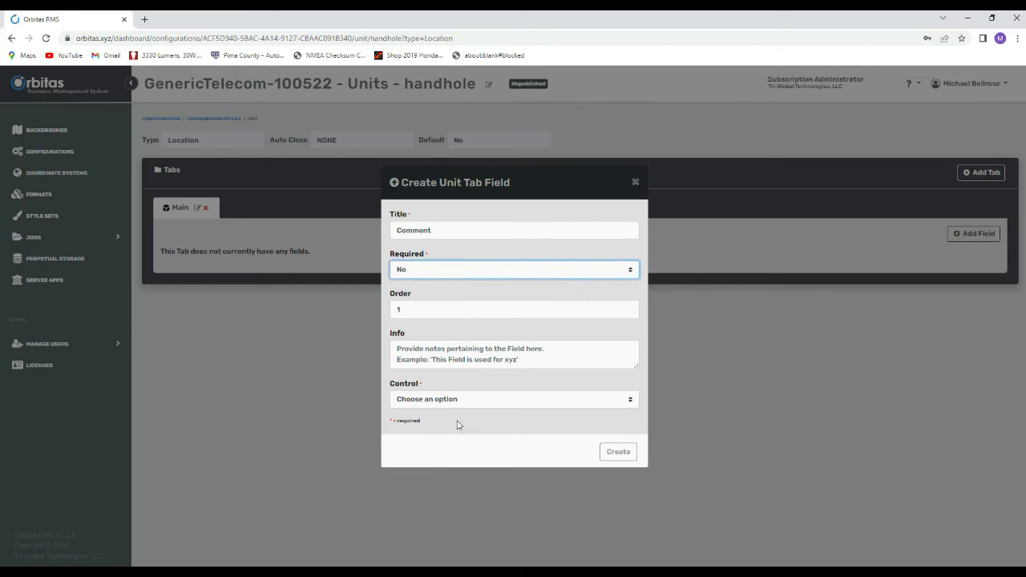
left_click(427, 401)
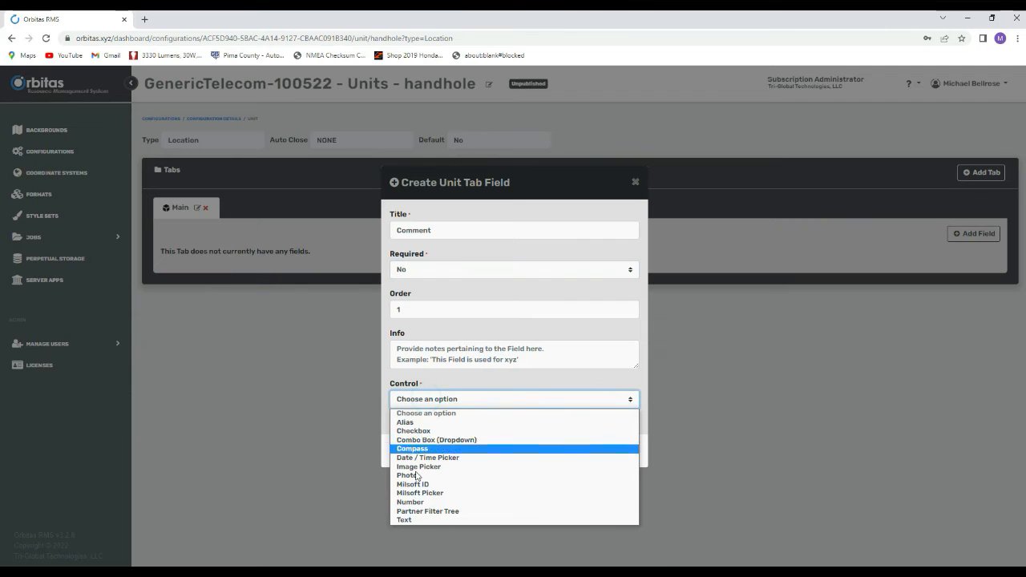
left_click(421, 520)
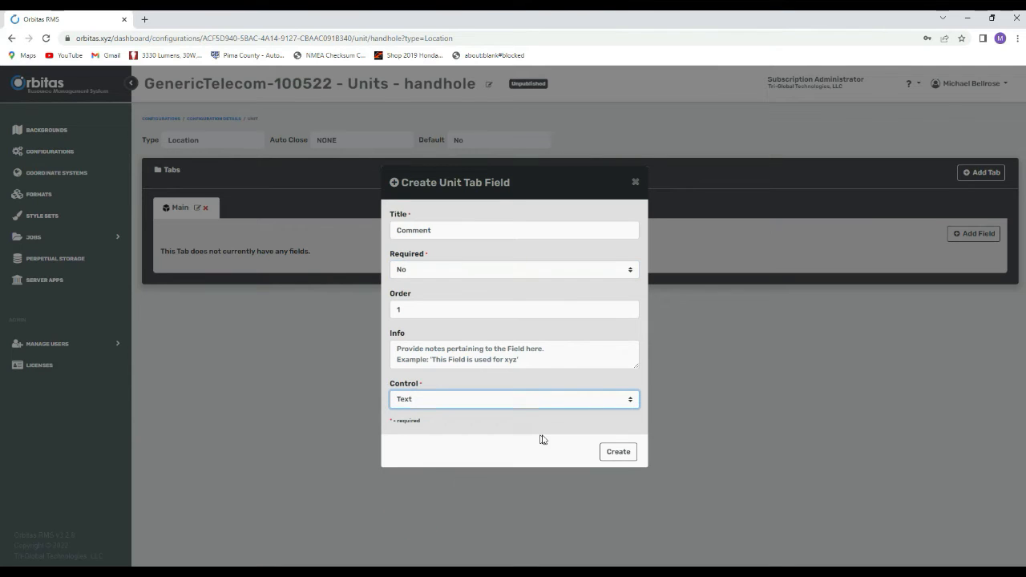
left_click(617, 451)
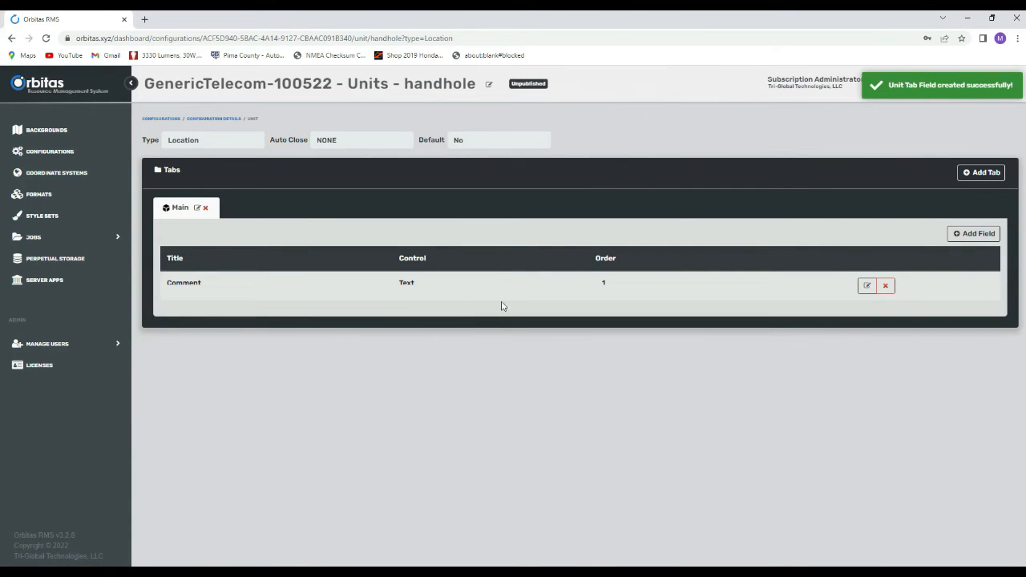
Step: Start a second Main tab field titled Color, with Required set to Yes, order 2 and a Combo Box (Dropdown) control
left_click(973, 233)
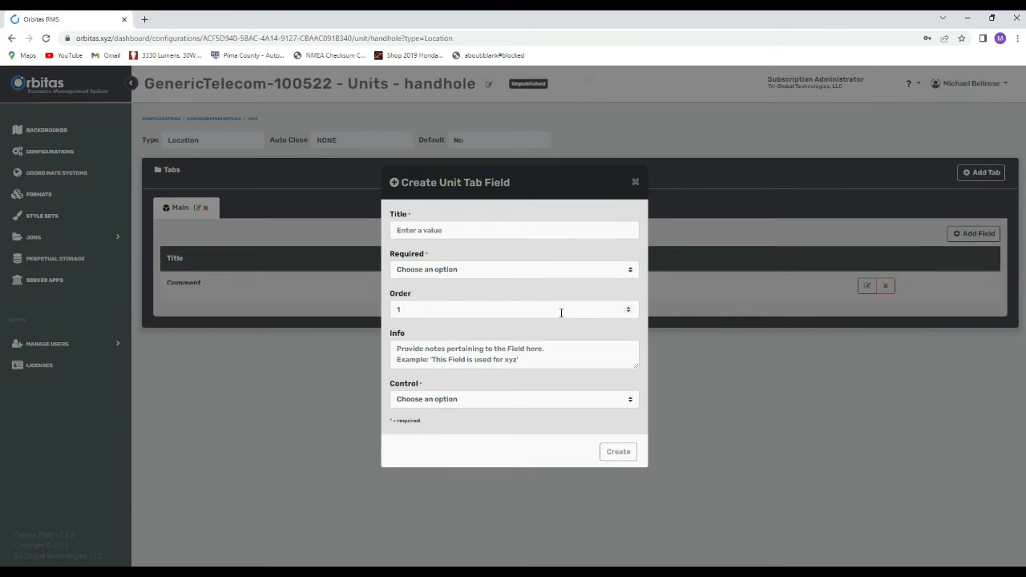
left_click(436, 230)
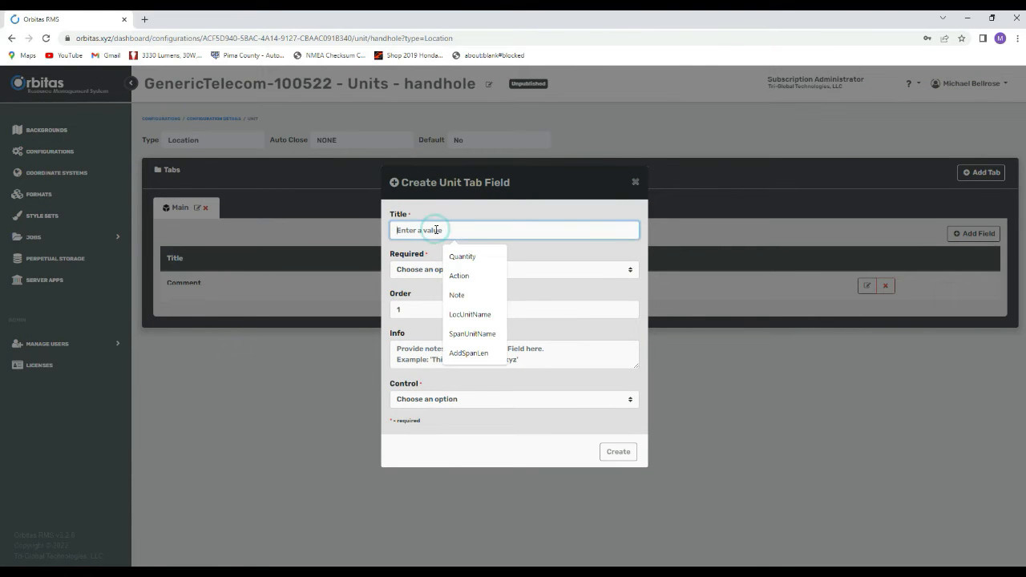
type("Own")
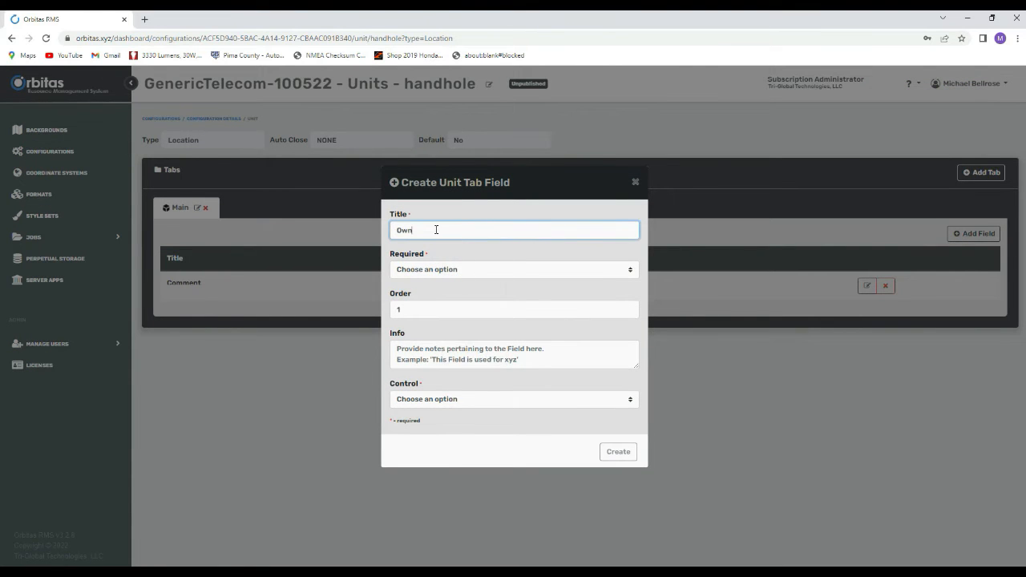
key("BackSpace")
key("BackSpace")
key("BackSpace")
type("Colo")
left_click(453, 272)
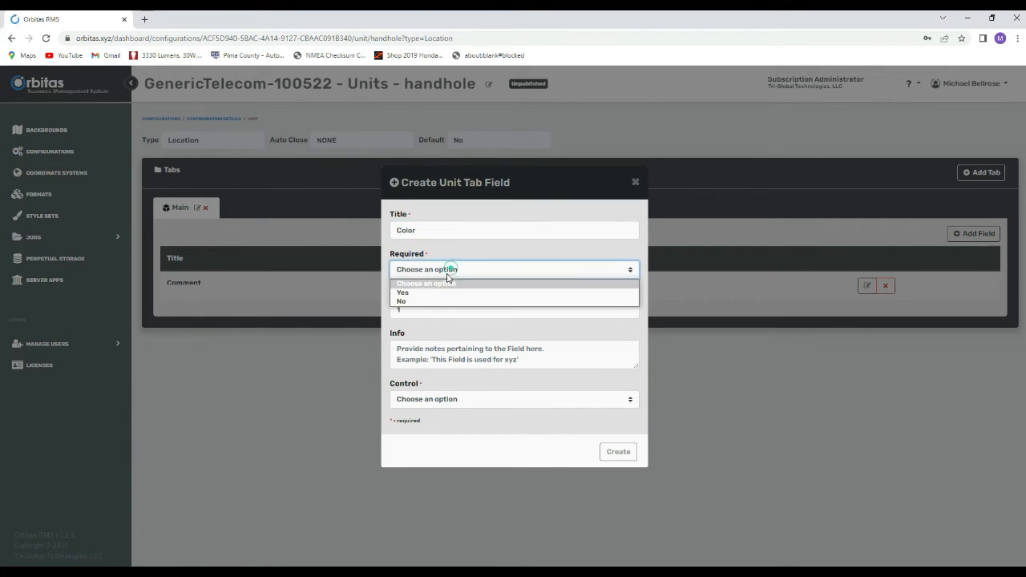
left_click(405, 292)
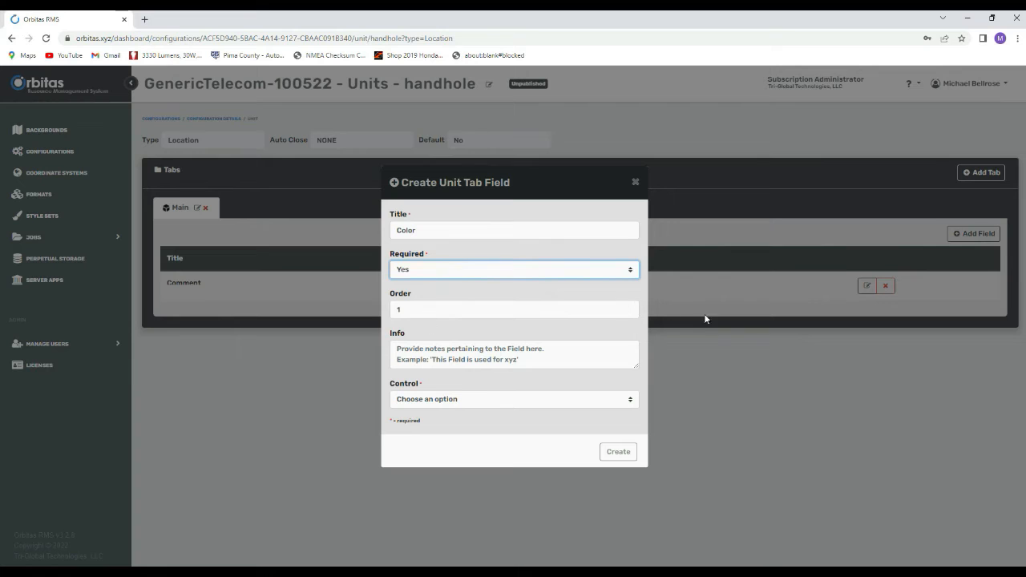
left_click(632, 306)
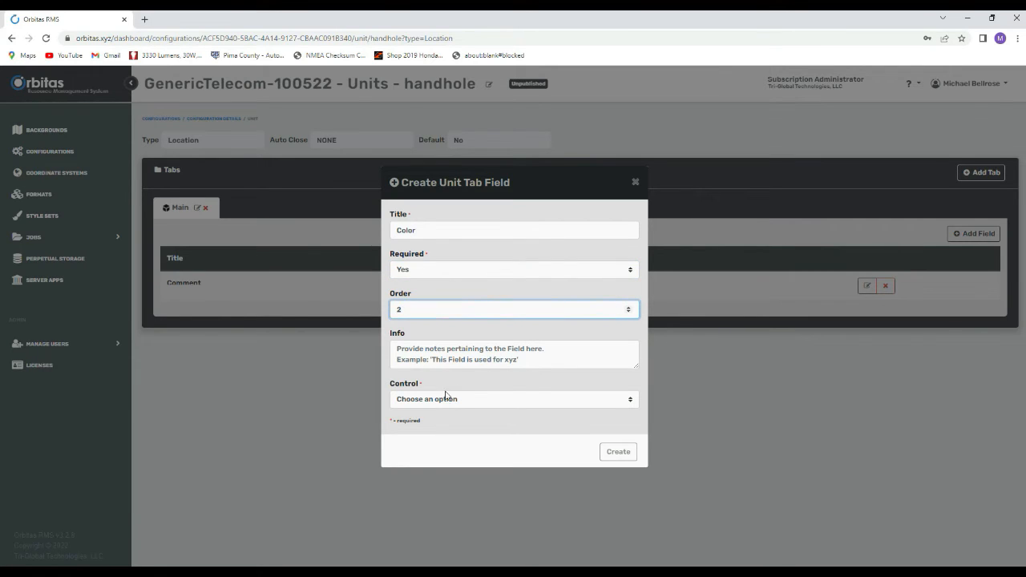
left_click(524, 401)
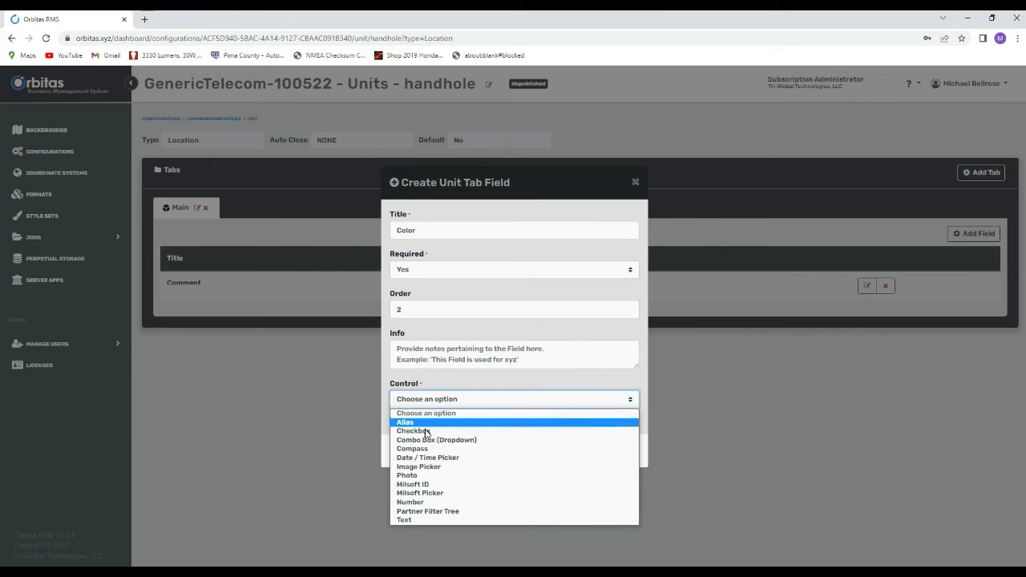
left_click(427, 442)
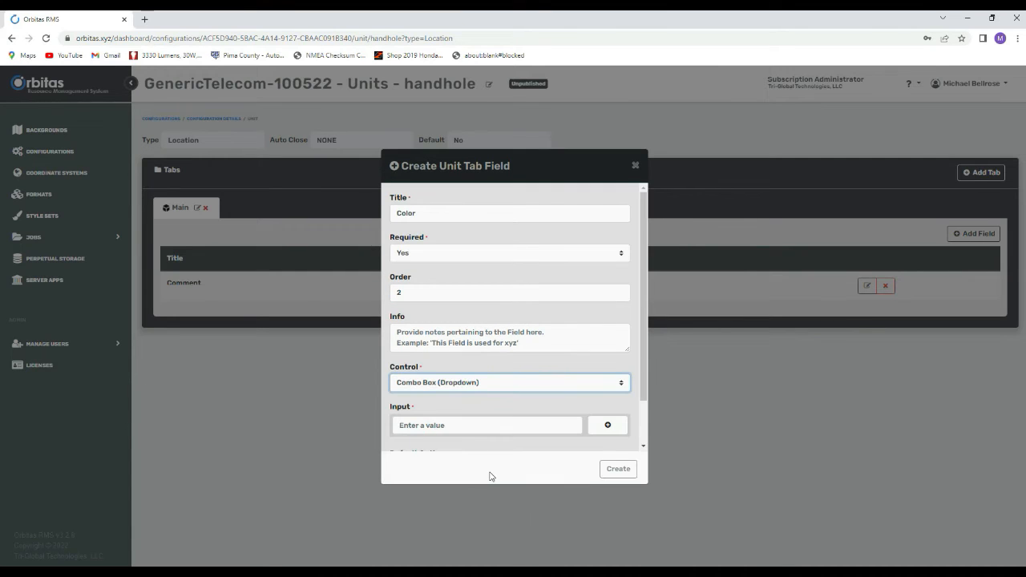
Step: Add red, blue and green as the dropdown values of the Color field
scroll(503, 415, "down", 2)
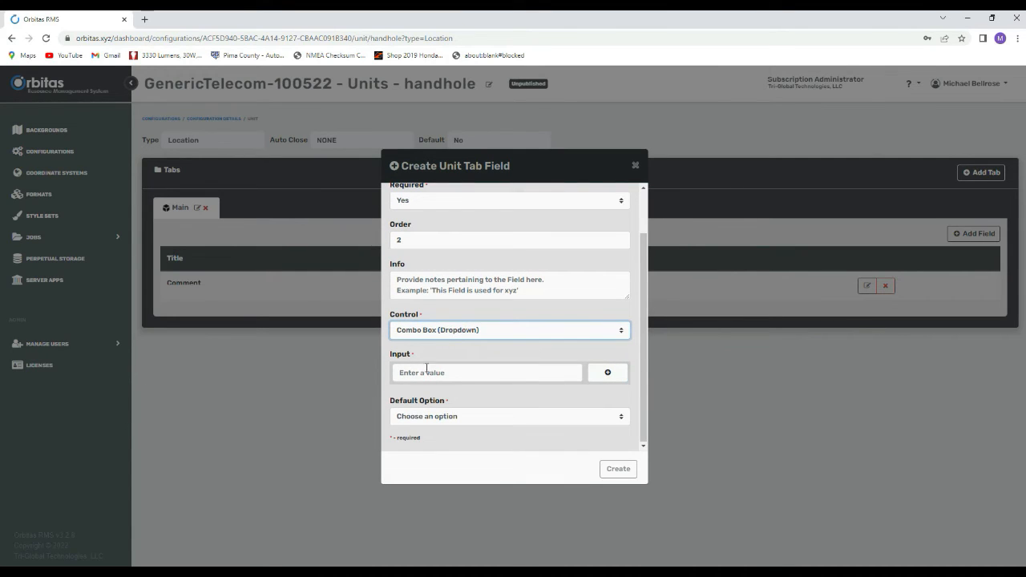
left_click(427, 372)
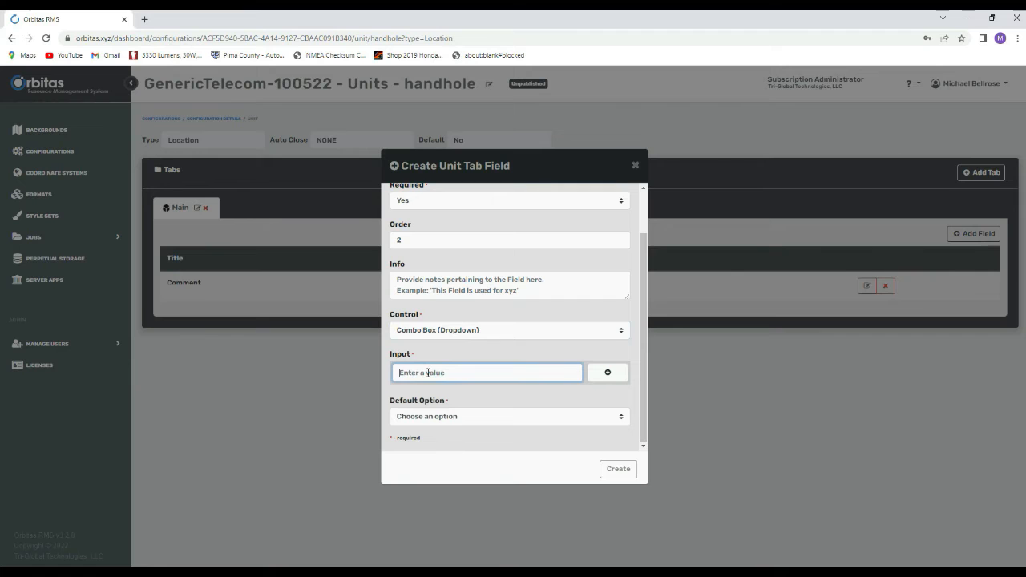
type("red")
key("Return")
left_click(486, 367)
type("b")
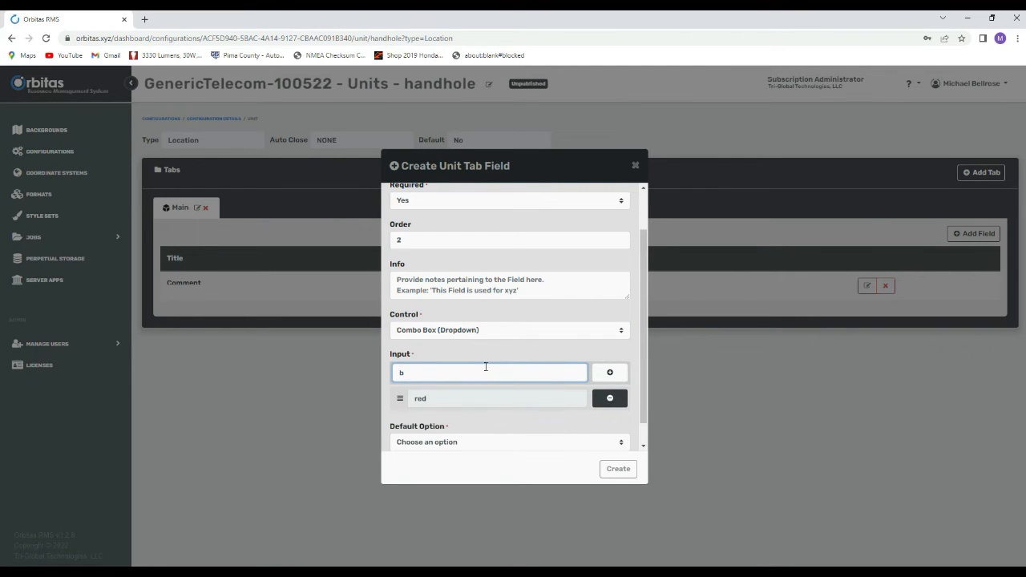
type("lue")
left_click(612, 373)
left_click(485, 371)
type("green")
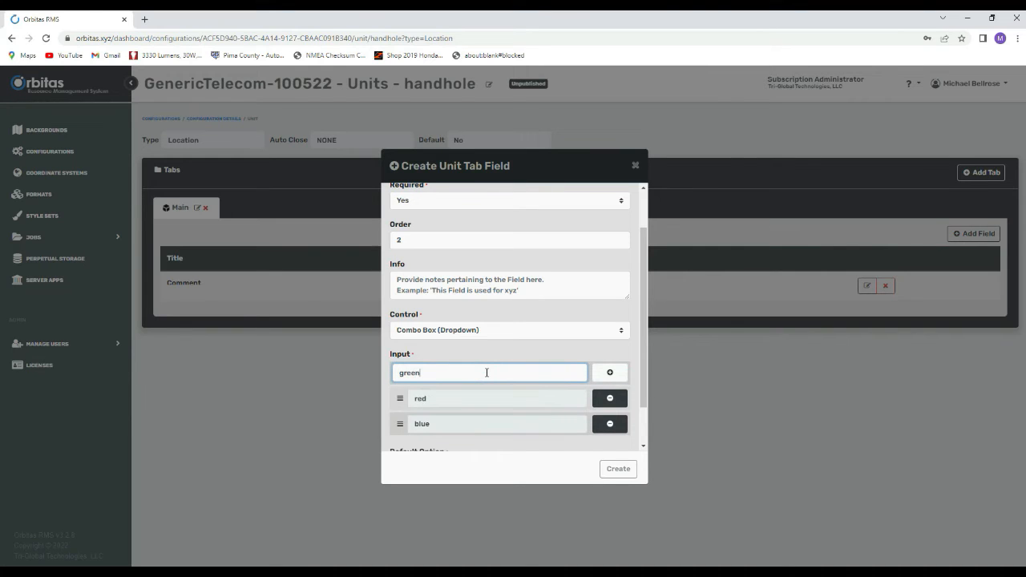
left_click(610, 373)
Step: Set the Color field's default option to "Do not set a default value" and create the field
scroll(486, 424, "down", 1)
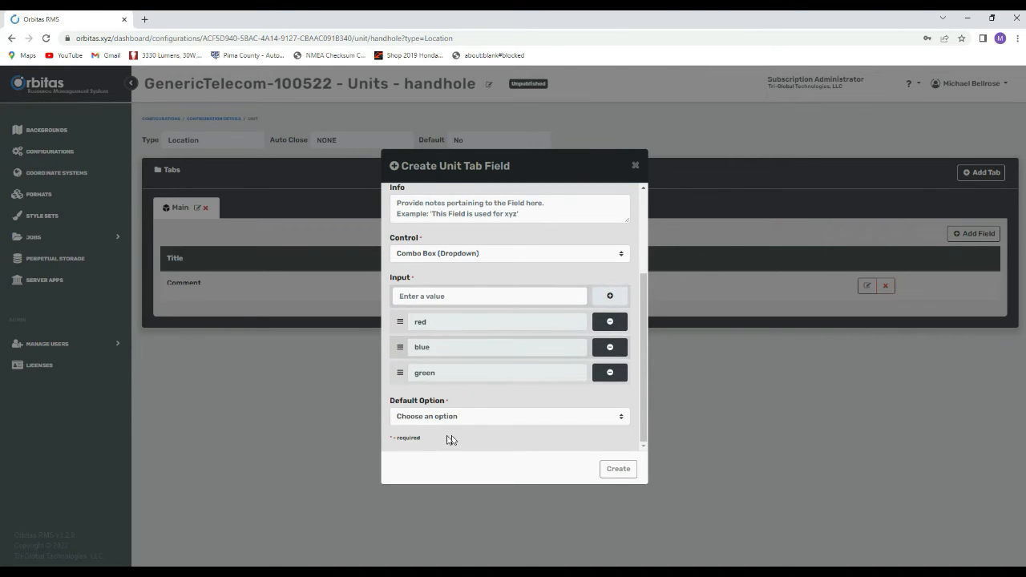
left_click(441, 416)
left_click(436, 439)
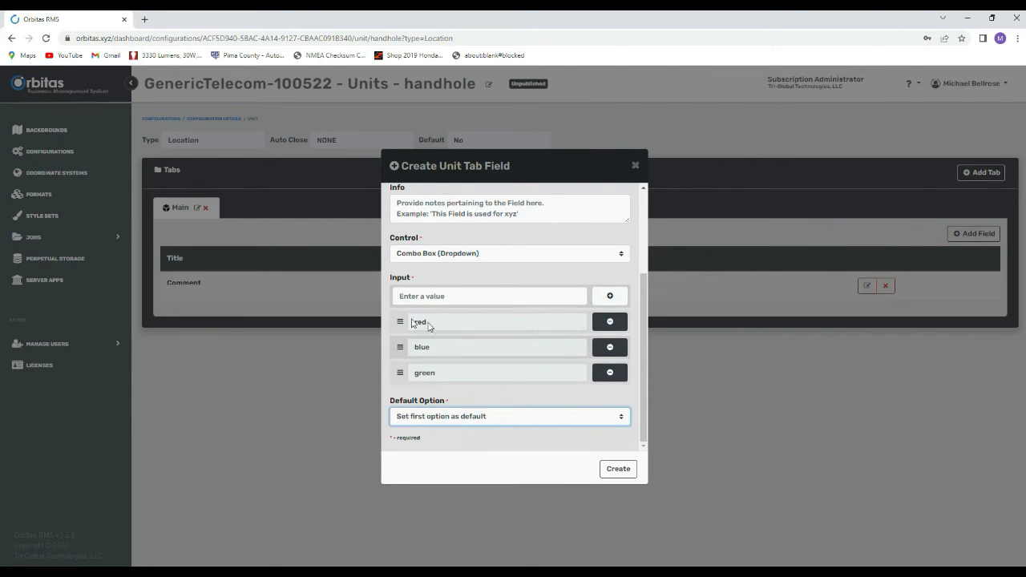
left_click(448, 417)
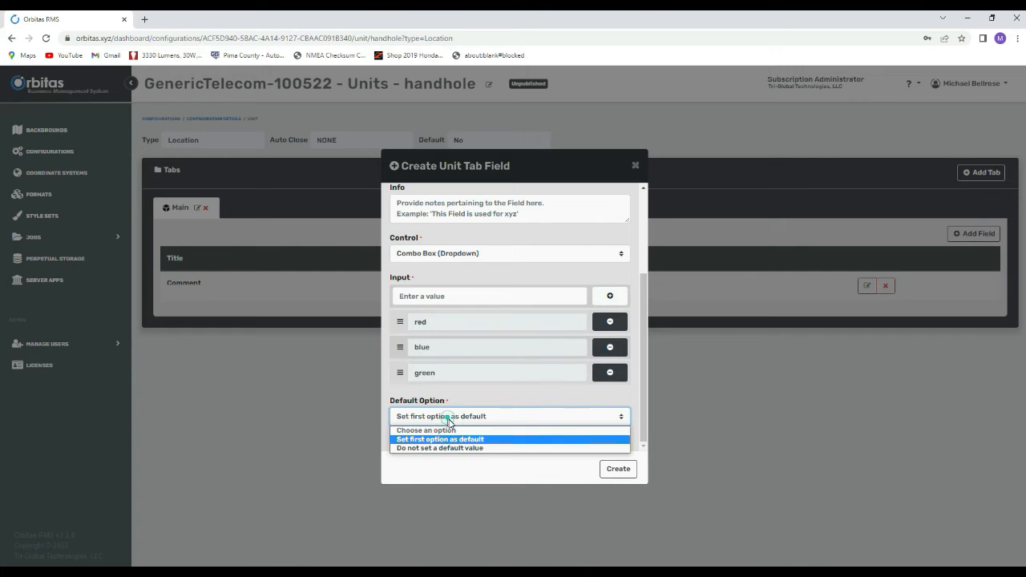
left_click(431, 448)
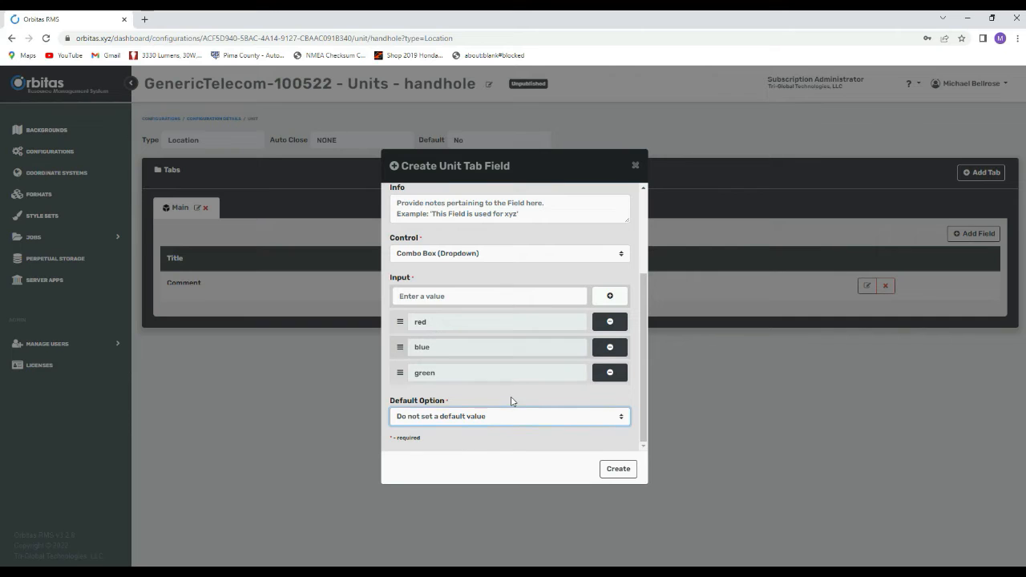
scroll(510, 401, "up", 2)
left_click(627, 471)
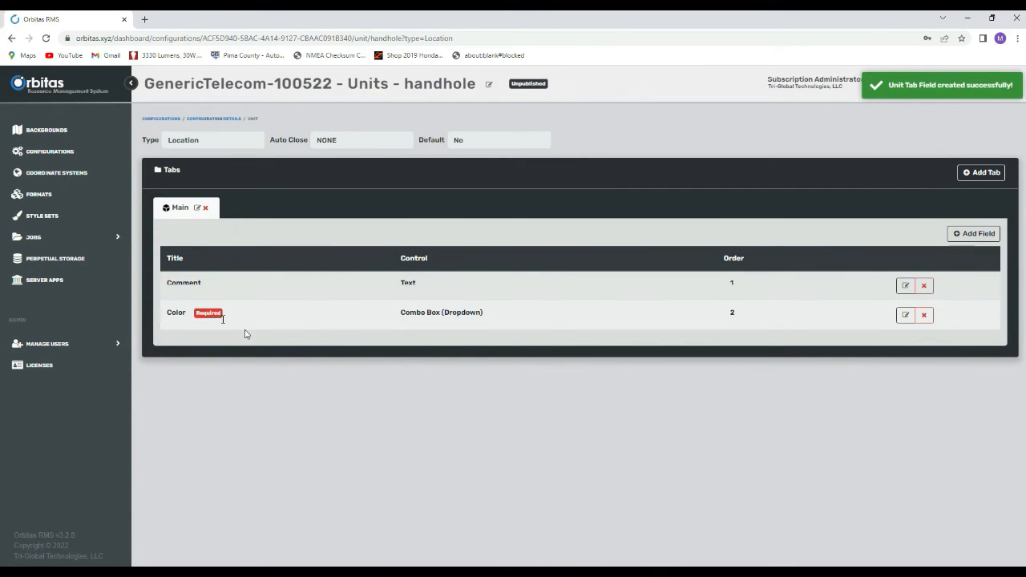
Step: Start a third field on the Main tab titled Drawing-Photo
left_click(964, 233)
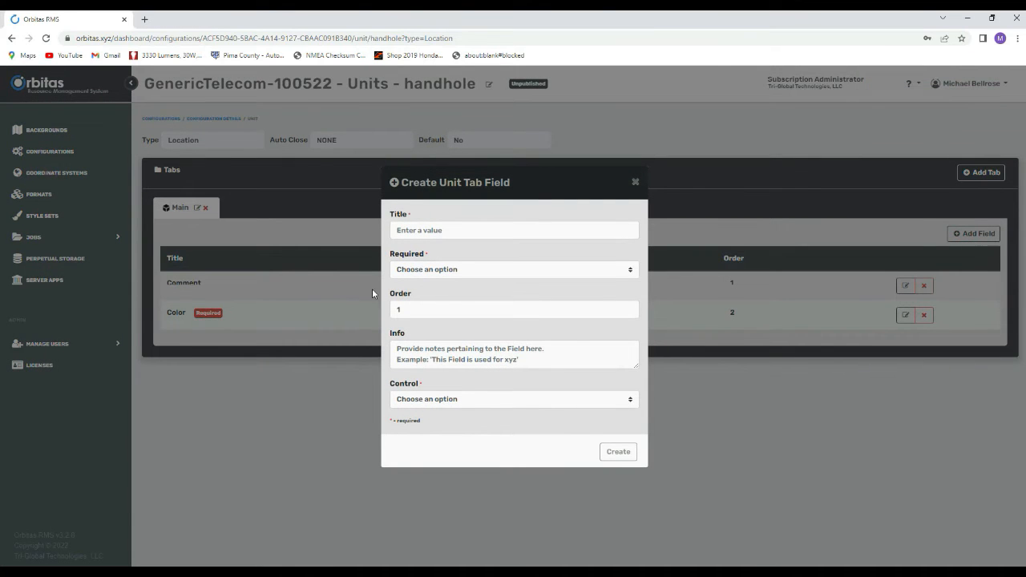
left_click(446, 231)
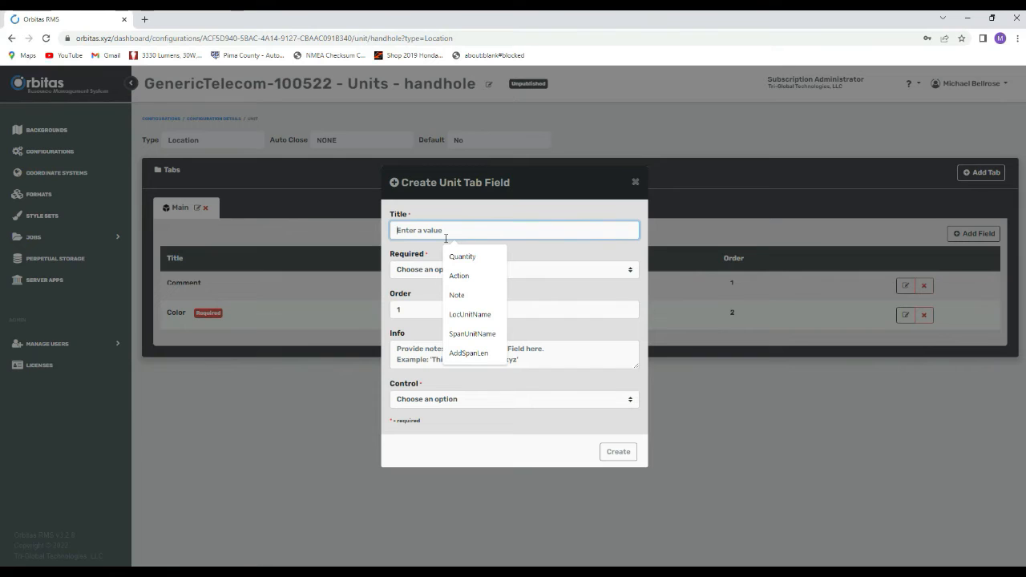
type("Draw")
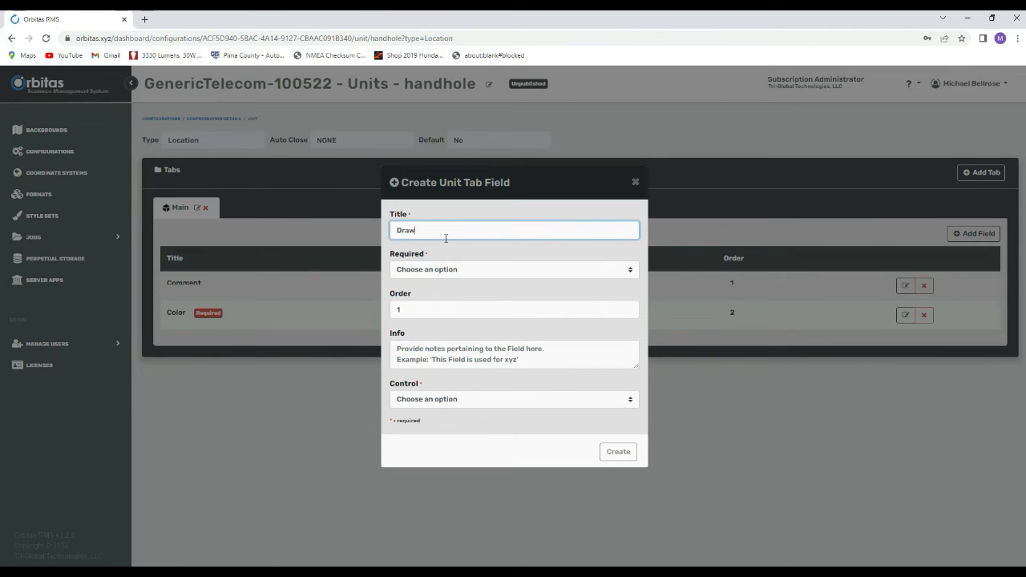
type("ingPhoto")
left_click(427, 231)
type("-")
double_click(454, 230)
Step: Set the Drawing-Photo field to Required Yes, order 3 and an Image Picker control, and create it
left_click(415, 273)
left_click(404, 293)
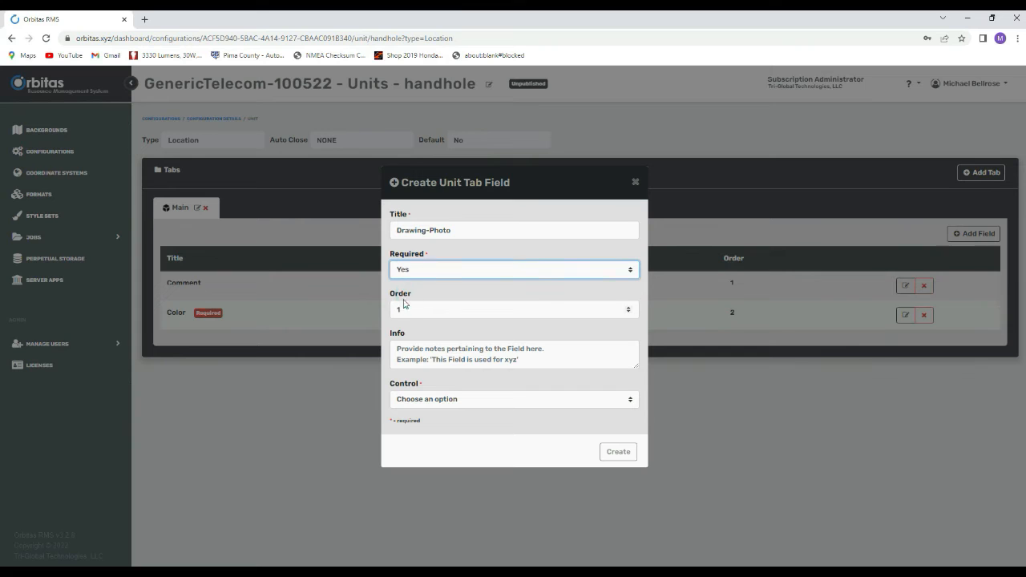
double_click(630, 308)
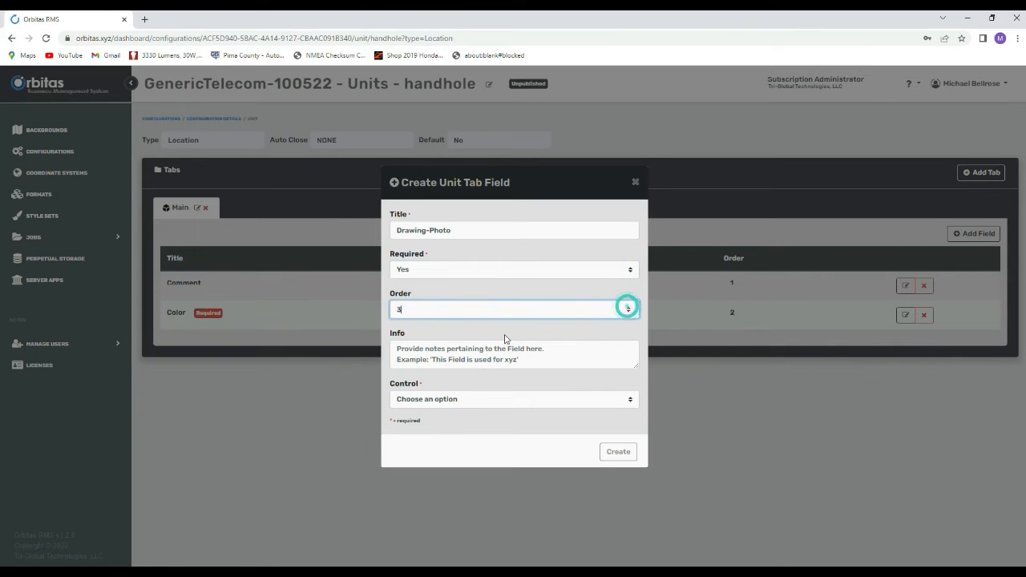
left_click(589, 400)
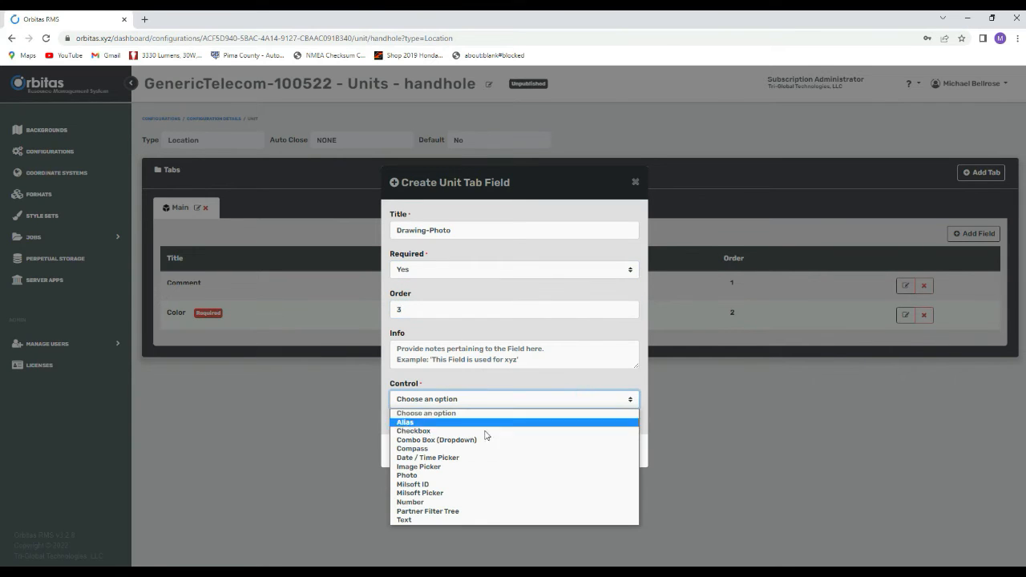
left_click(435, 468)
left_click(621, 458)
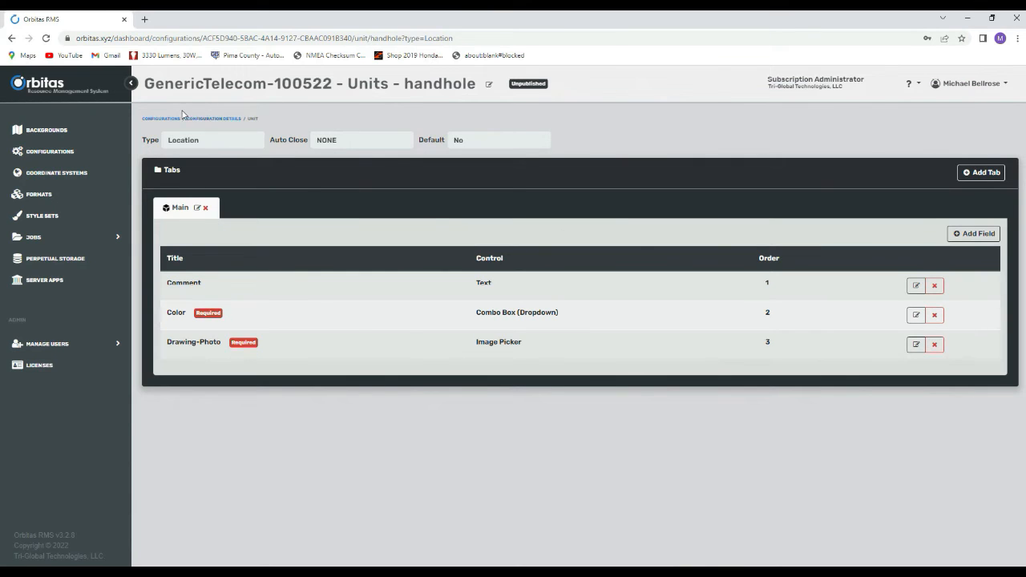
Step: Return to the configuration details and reopen the handhole unit under Location to review its fields
left_click(219, 120)
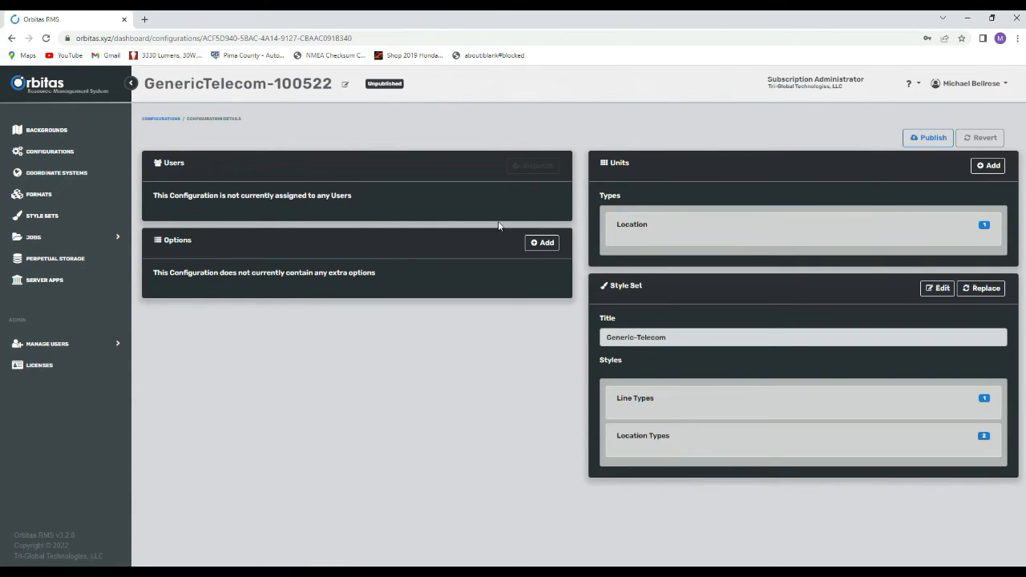
left_click(668, 241)
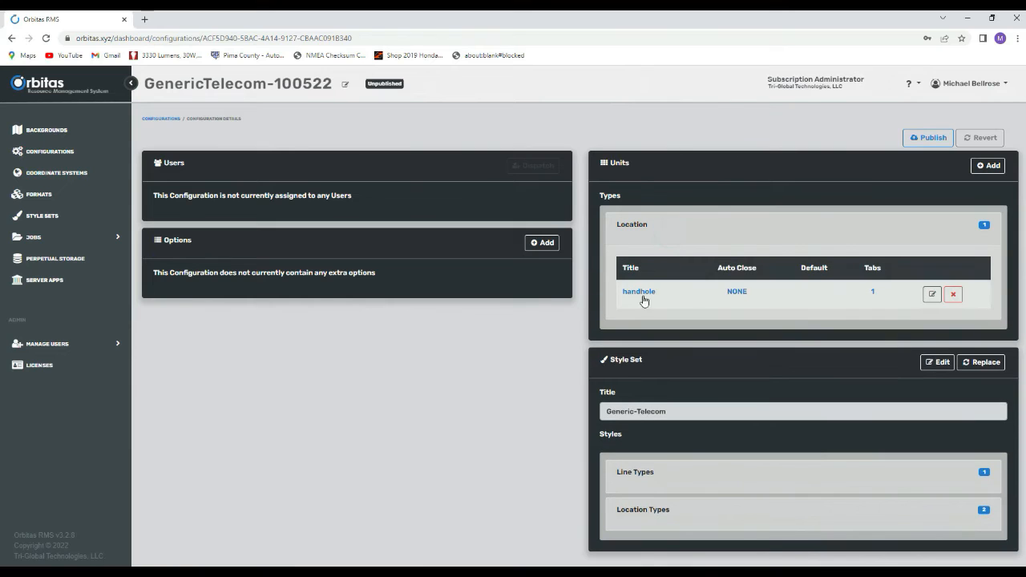
left_click(632, 293)
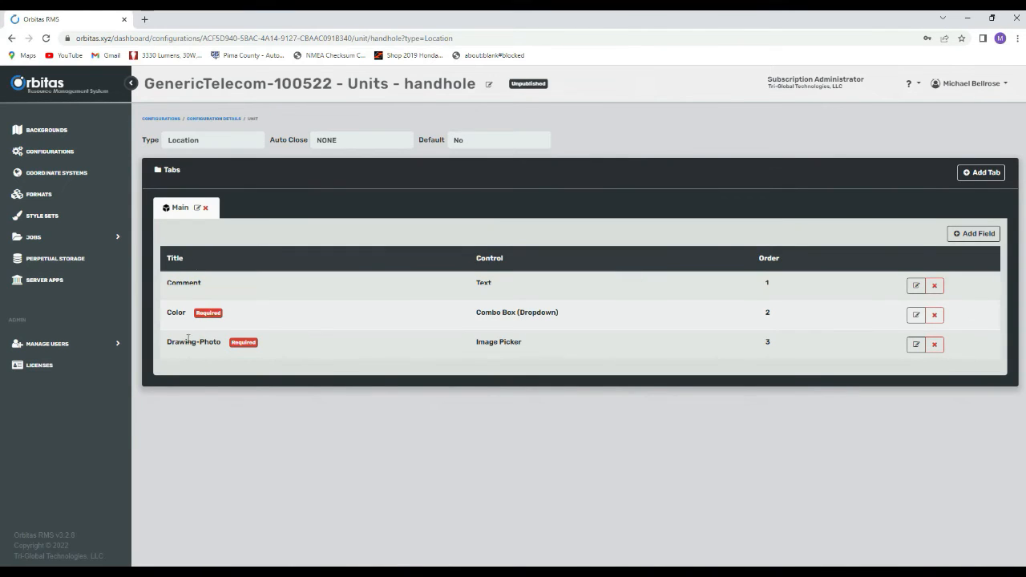
Step: Go back to the configurations list and publish GenericTelecom-100522
left_click(205, 118)
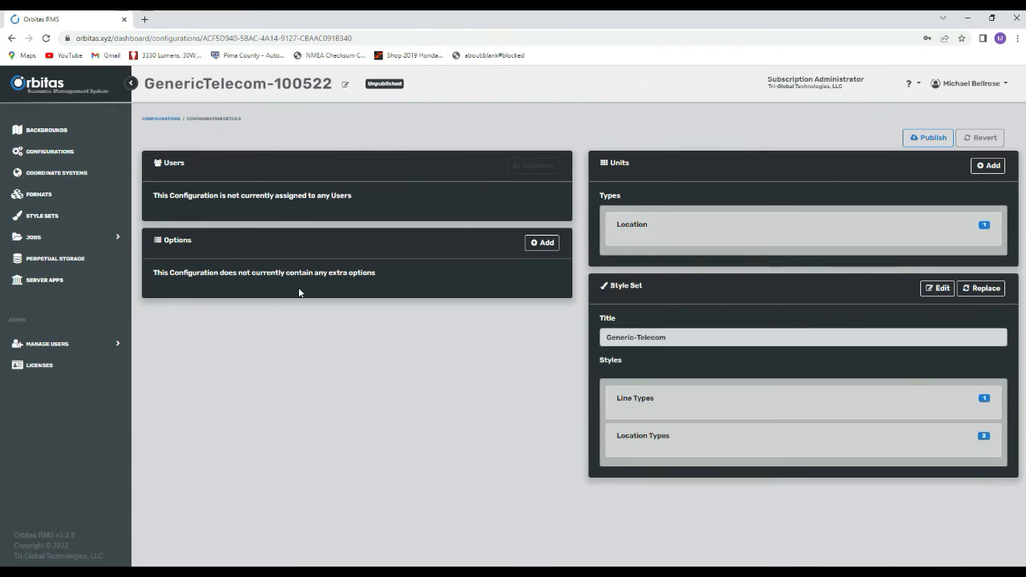
left_click(161, 119)
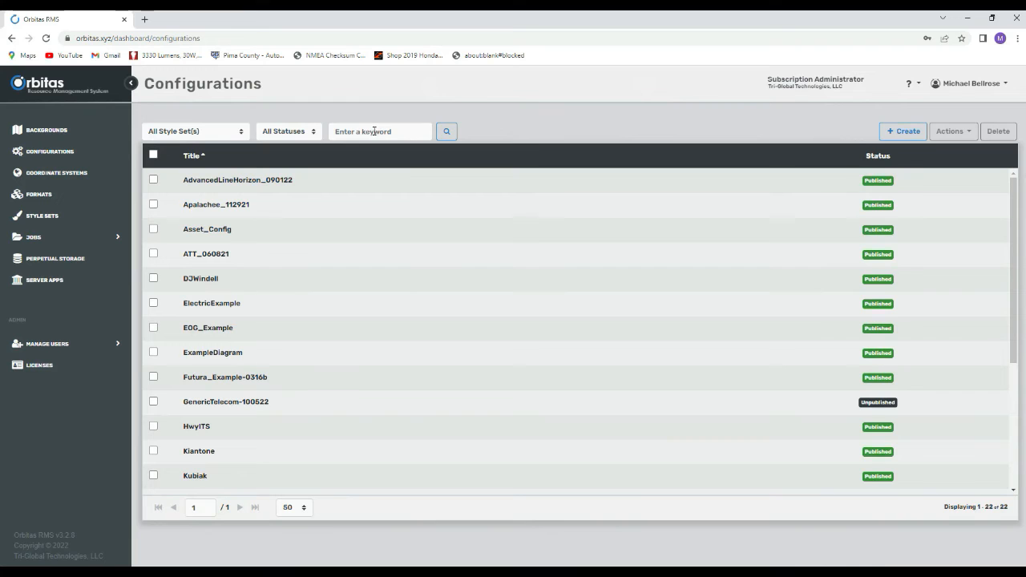
left_click(374, 131)
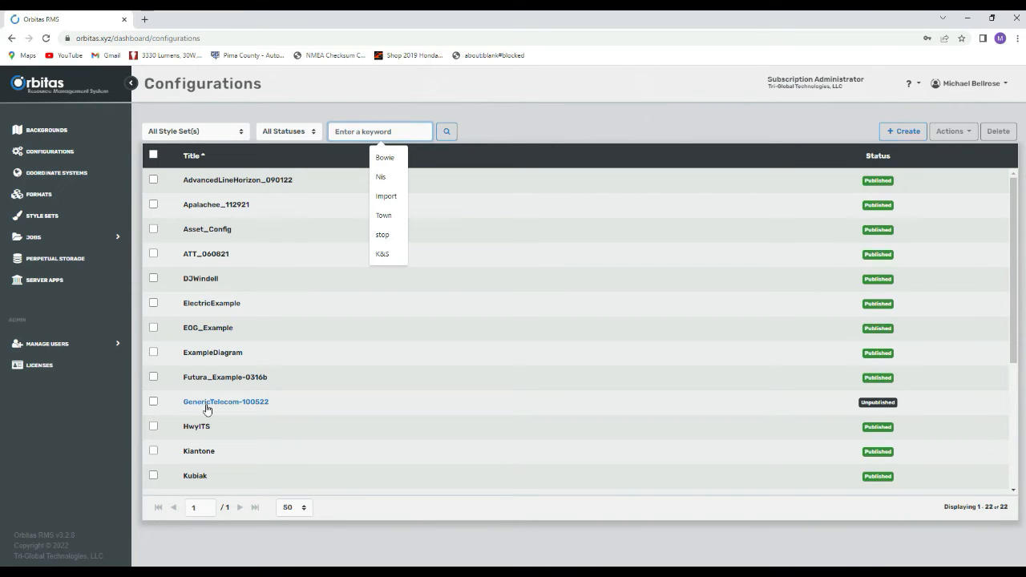
left_click(154, 403)
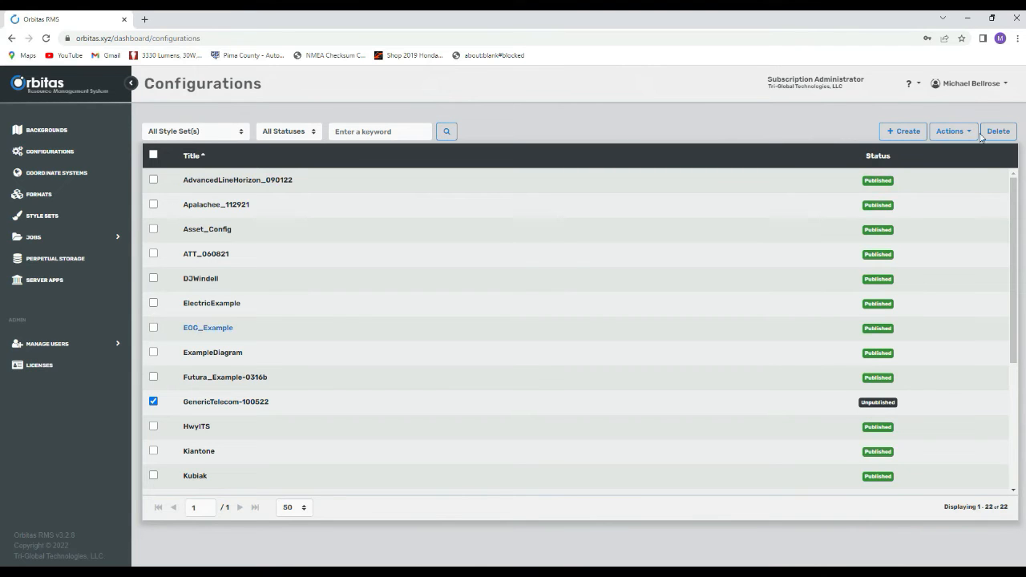
left_click(953, 133)
left_click(922, 228)
left_click(403, 352)
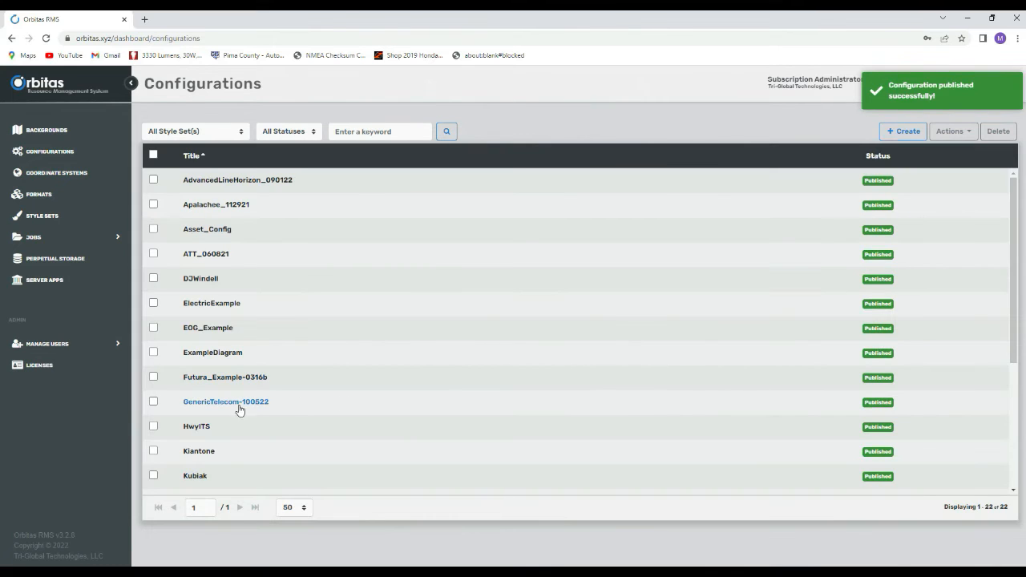
Step: Select the published GenericTelecom-100522 configuration and start dispatching it to users
left_click(152, 402)
left_click(902, 131)
left_click(634, 249)
left_click(949, 131)
left_click(929, 183)
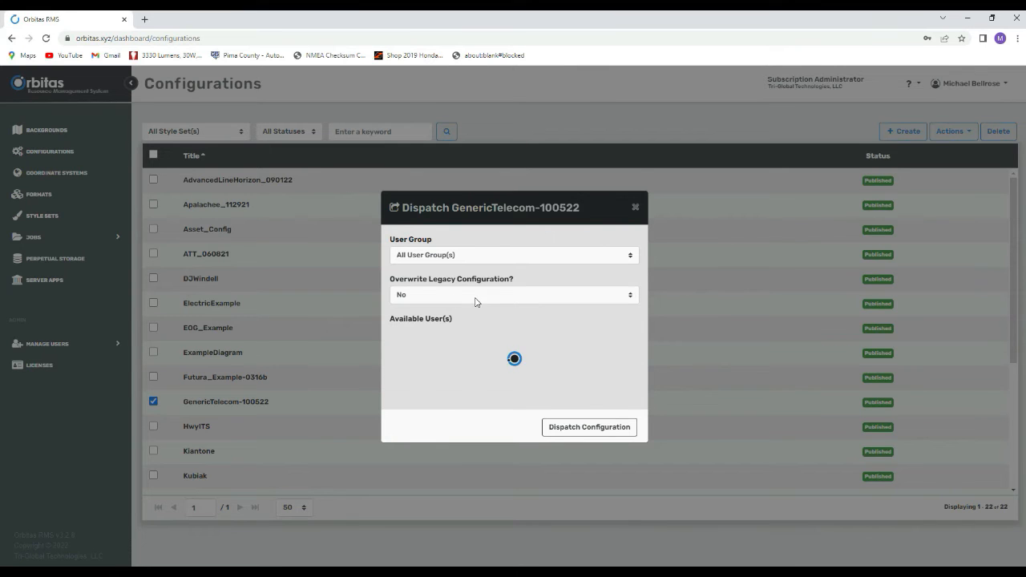
Step: Find the Triglobal 2017 Gmail Account user among the available users and revoke its TGT-MultiConfig assignment
scroll(514, 363, "down", 3)
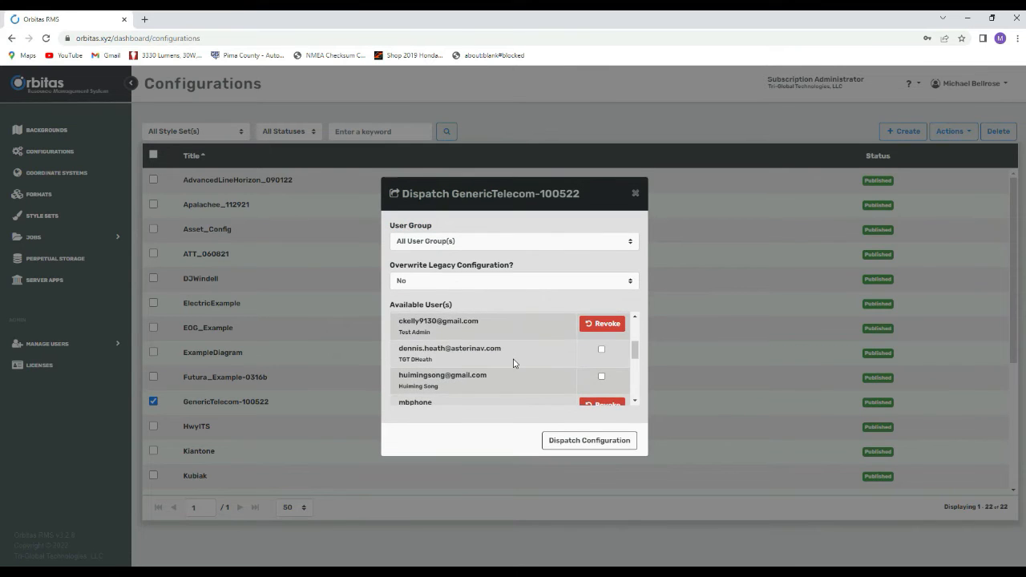
scroll(514, 363, "down", 5)
scroll(514, 365, "up", 2)
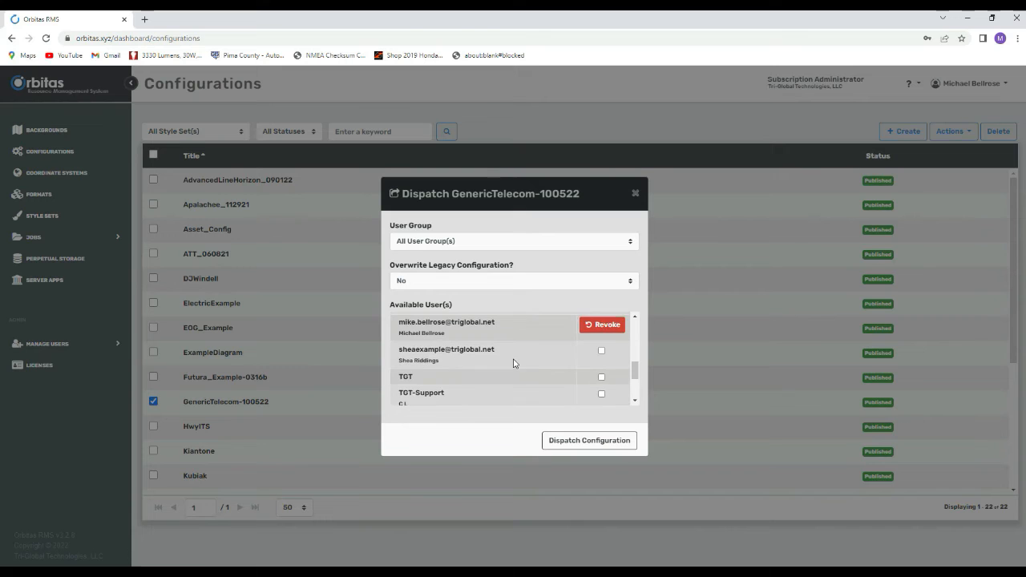
scroll(513, 365, "down", 3)
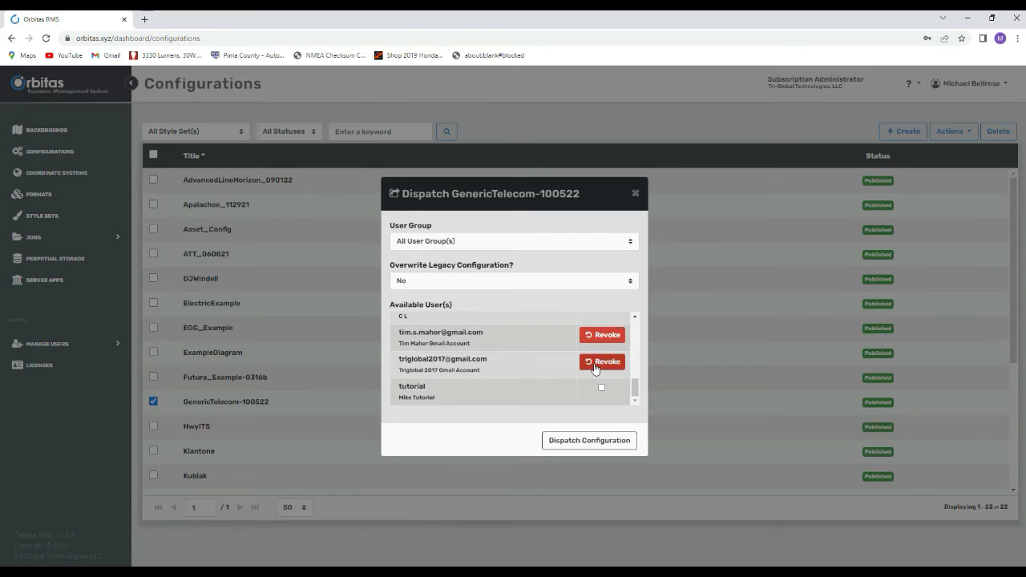
left_click(602, 361)
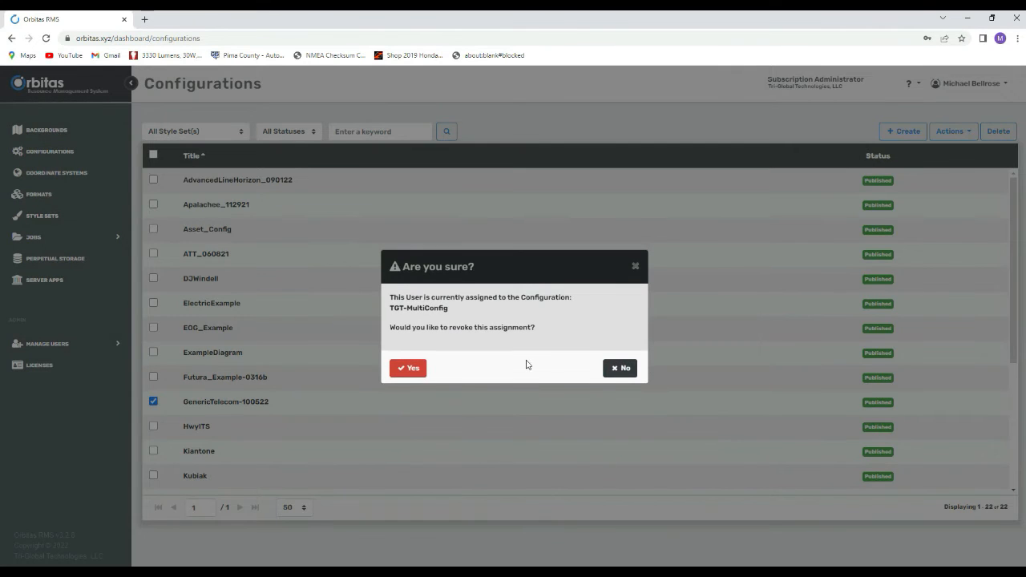
left_click_drag(453, 308, 390, 309)
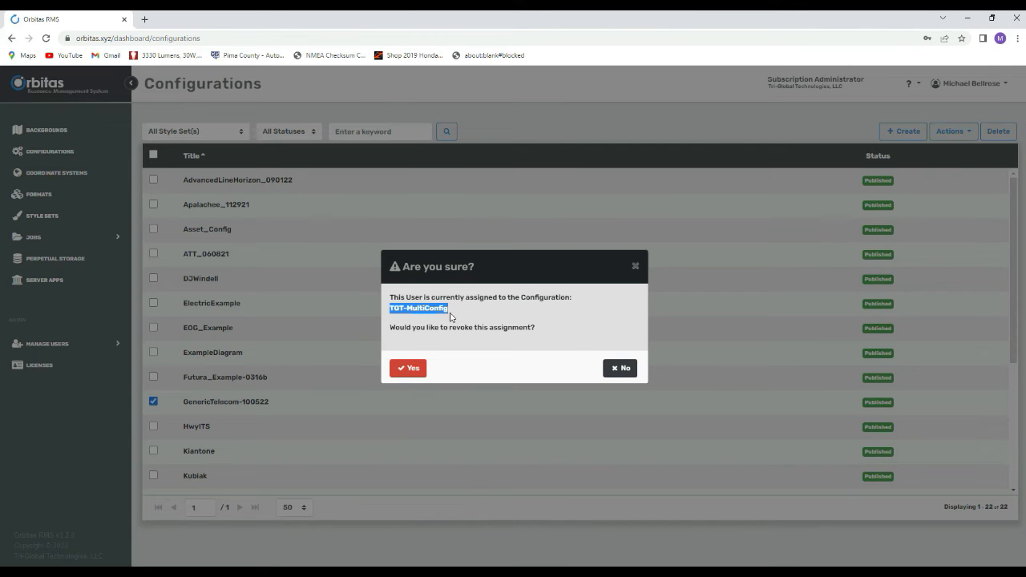
left_click(410, 370)
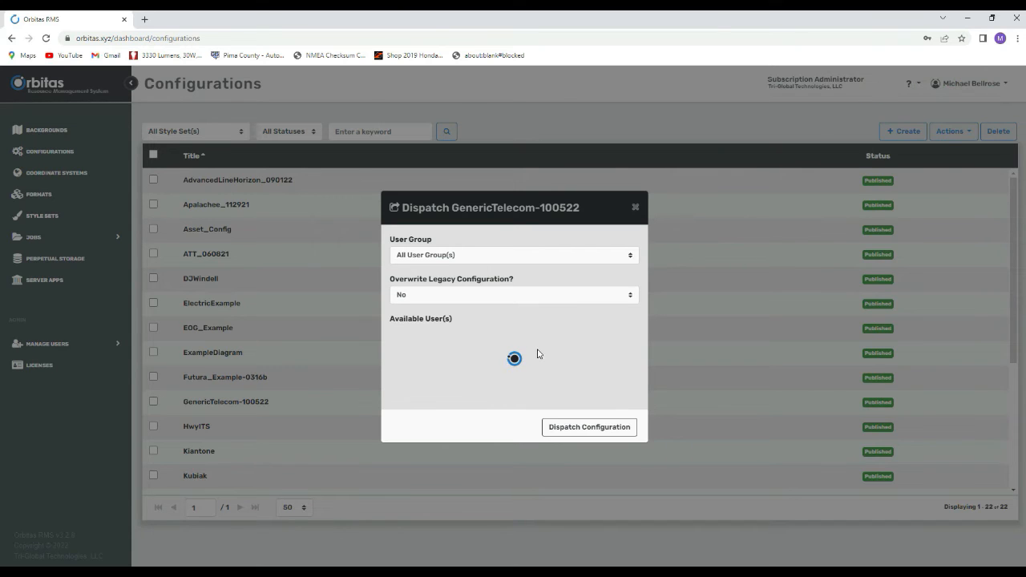
Step: Dispatch GenericTelecom-100522 to the Triglobal 2017 Gmail Account user
scroll(538, 354, "down", 10)
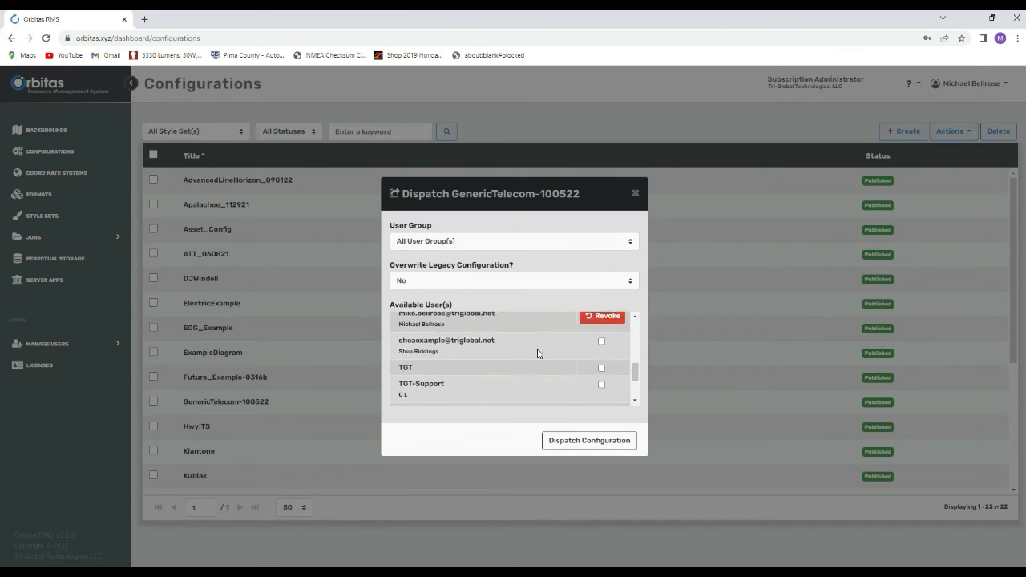
left_click(601, 360)
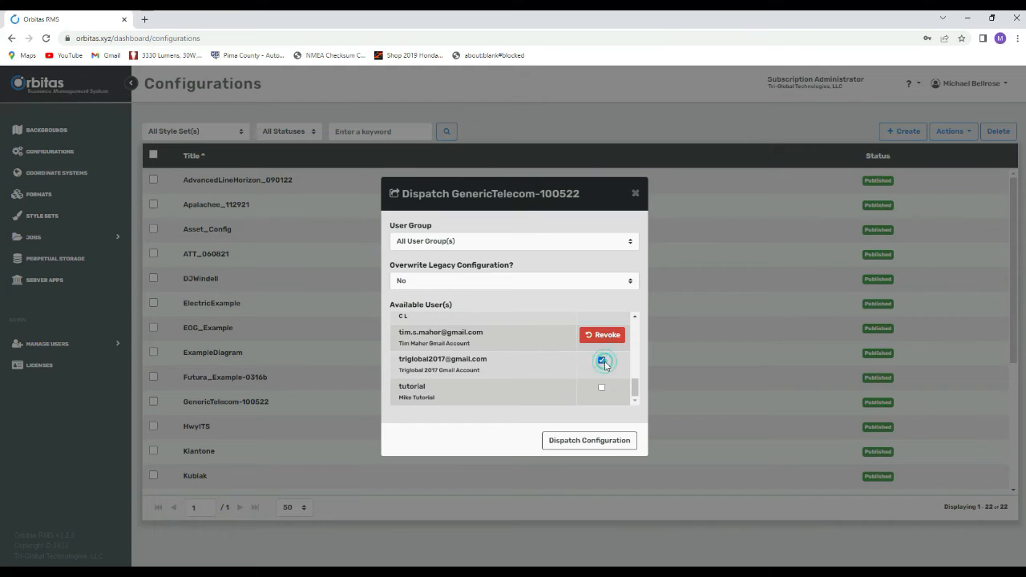
left_click(590, 441)
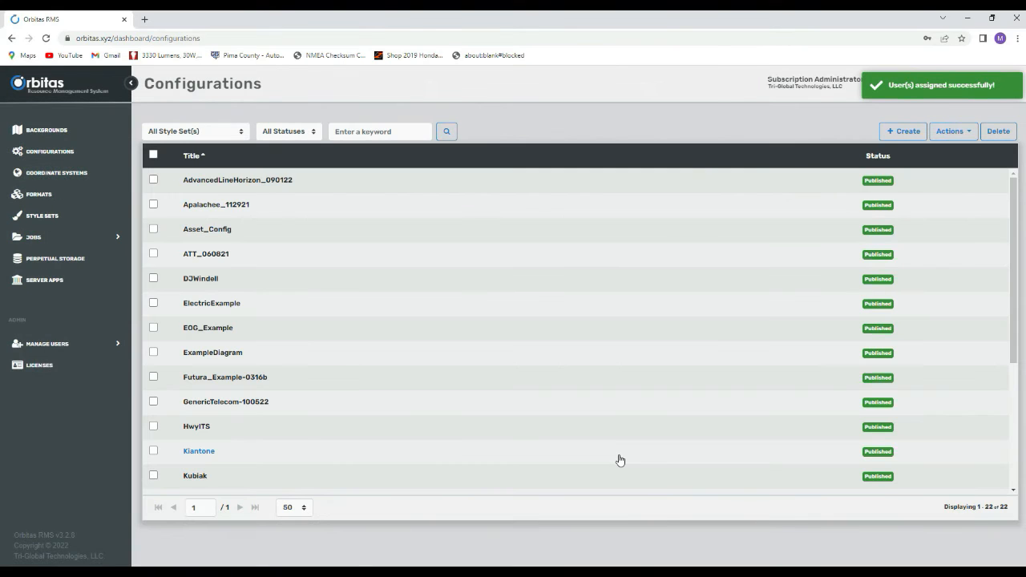
Step: Open the GenericTelecom-100522 details and check which user is assigned to it
left_click(215, 402)
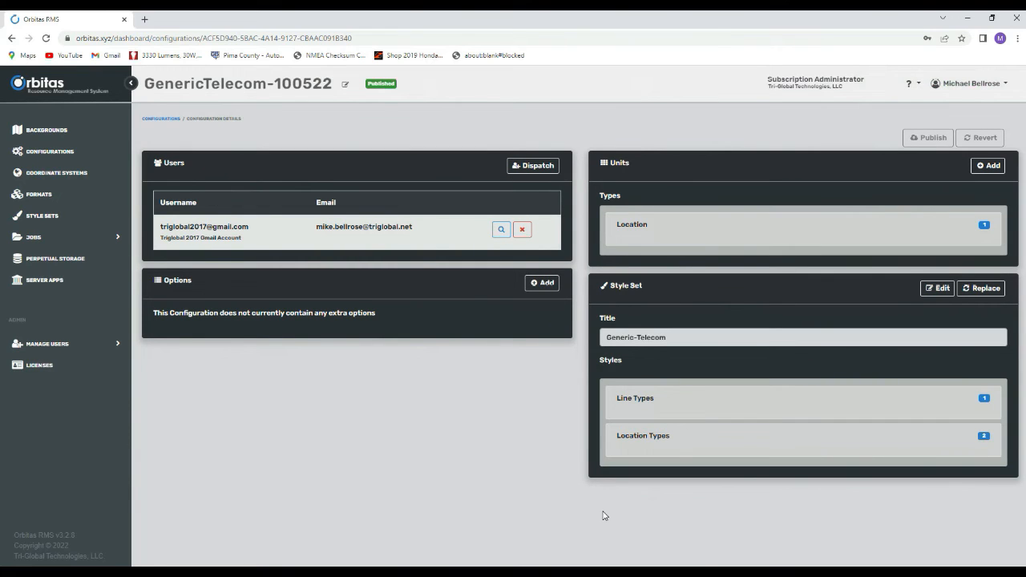
left_click_drag(270, 243, 152, 227)
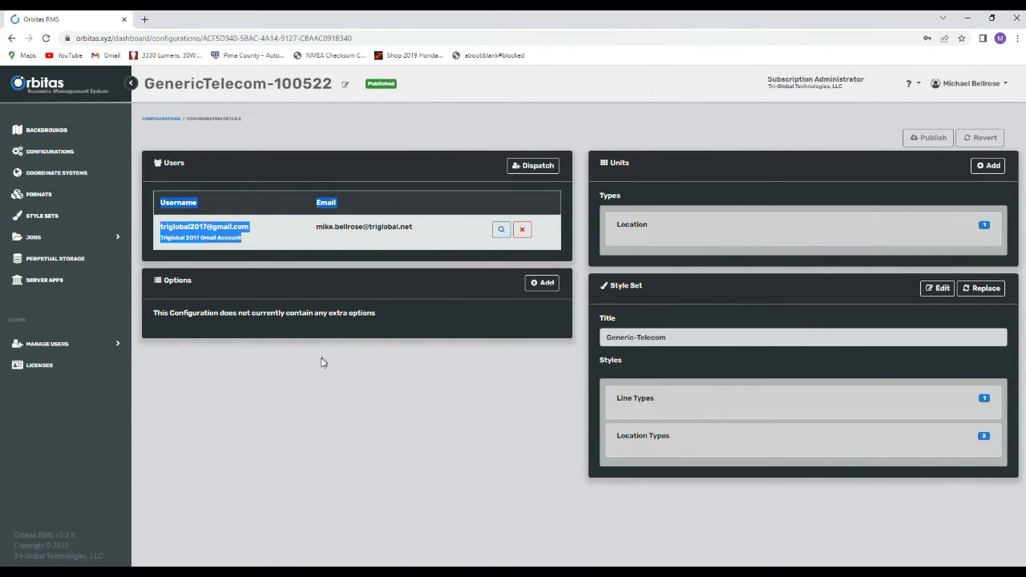
left_click(269, 231)
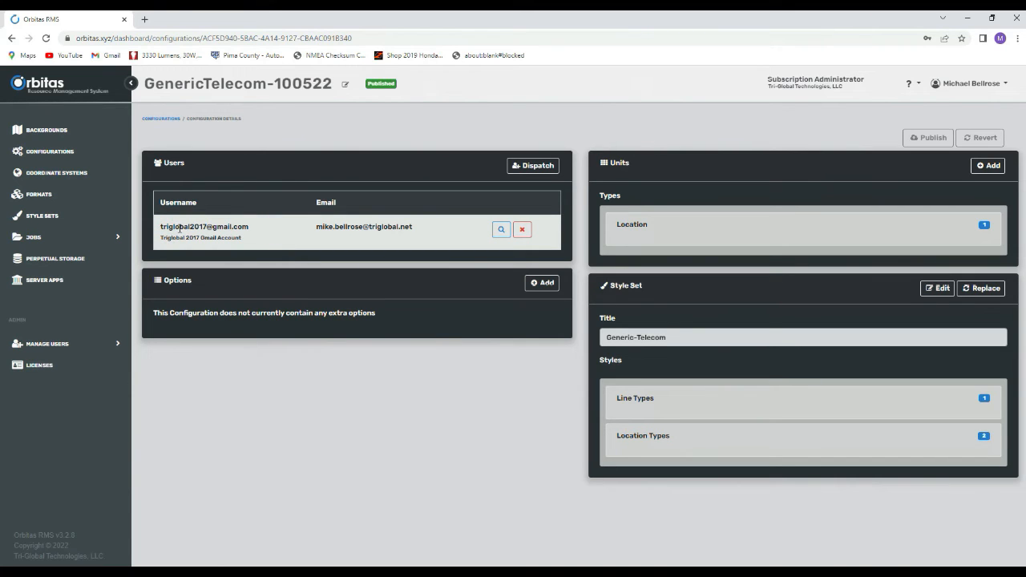
left_click_drag(167, 226, 275, 365)
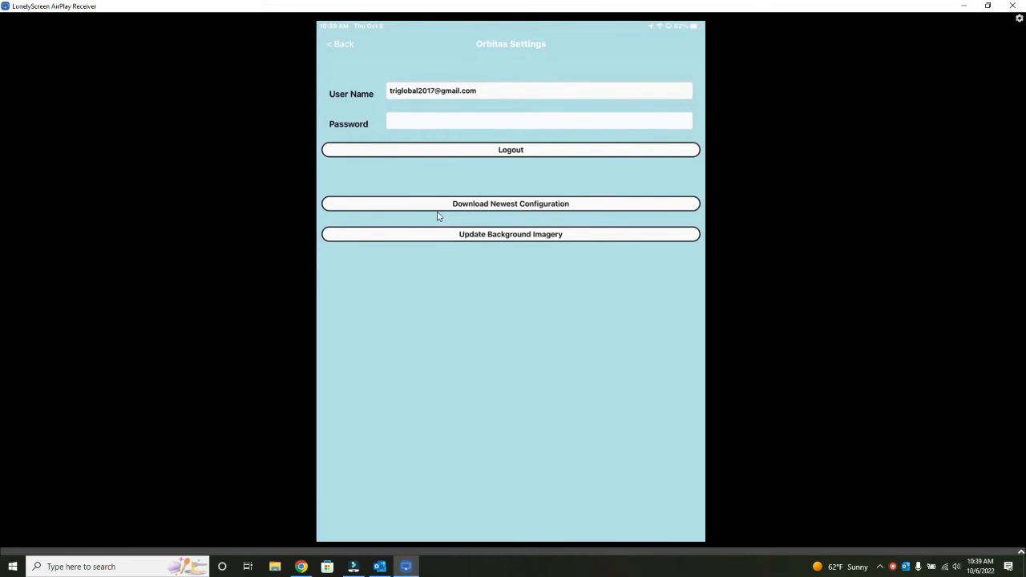
Step: Switch to the mirrored tablet and download the newest configuration in the Orbitas mobile settings
left_click(509, 205)
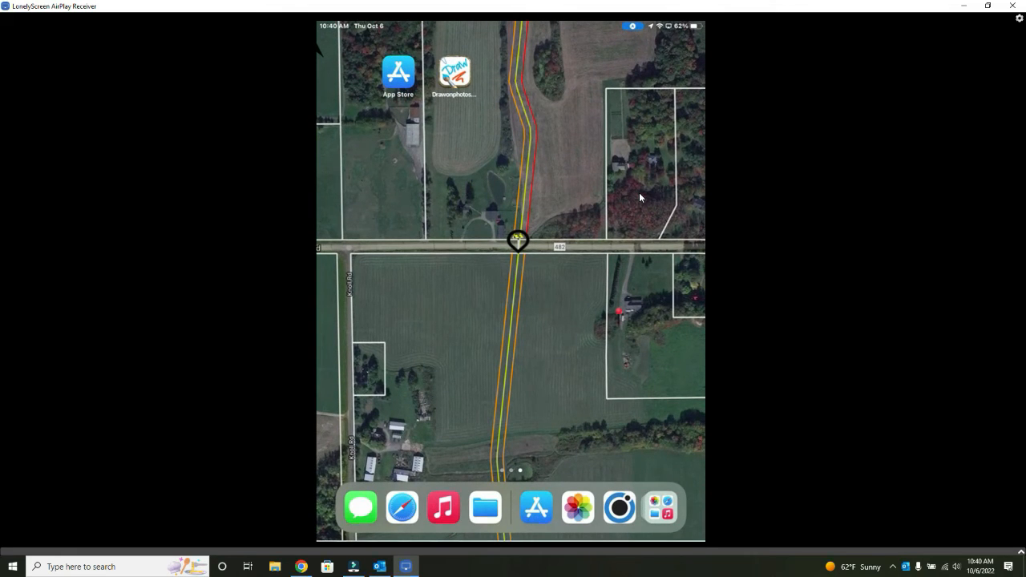
Step: Open the Draw on photos app on the tablet, dismiss the advertisement and choose to select more photos
left_click(459, 100)
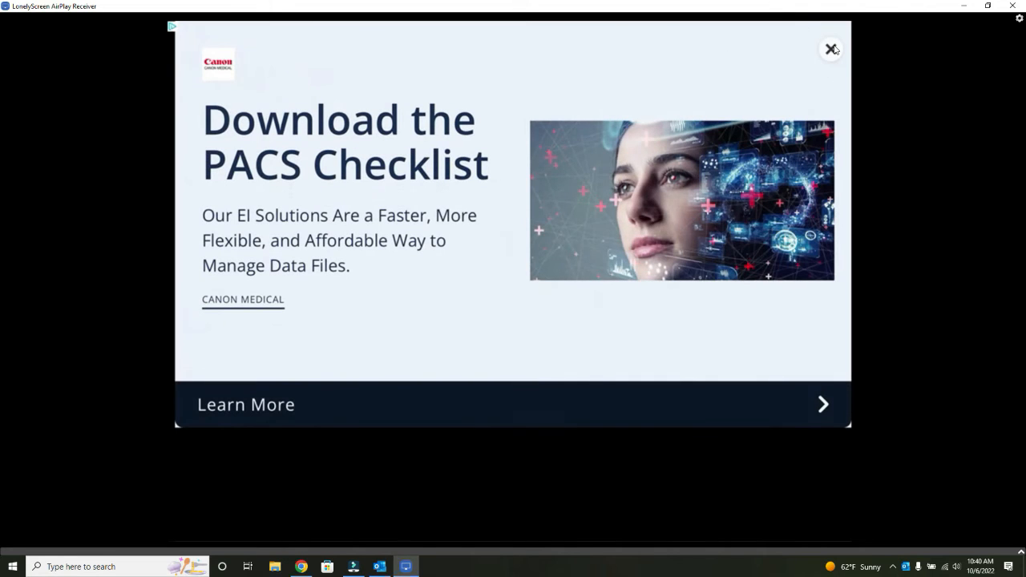
left_click(831, 49)
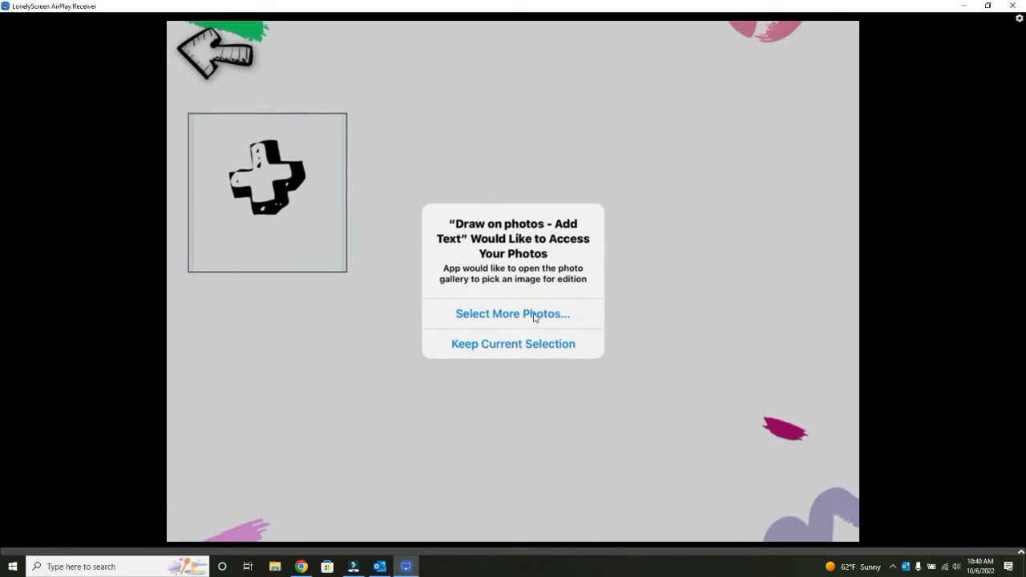
left_click(534, 314)
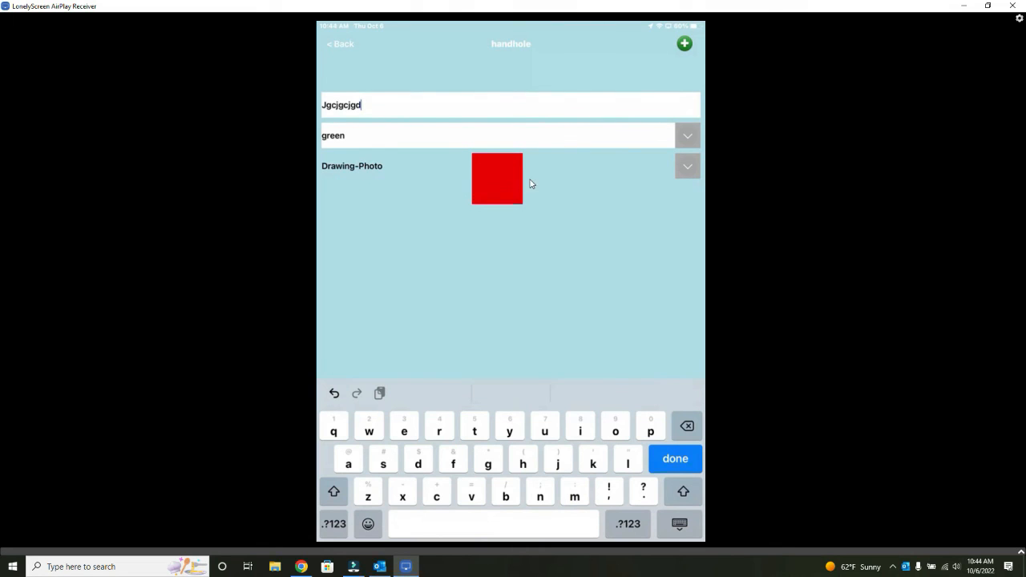
Step: Pick the diagram marked with coloured lines as the image for the handhole's Drawing-Photo field
left_click(693, 174)
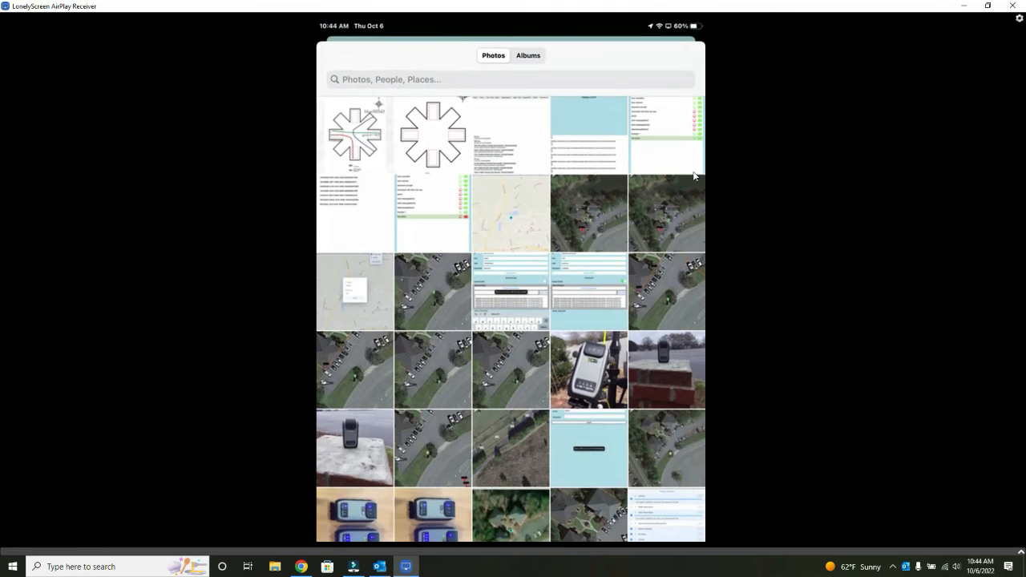
left_click(359, 147)
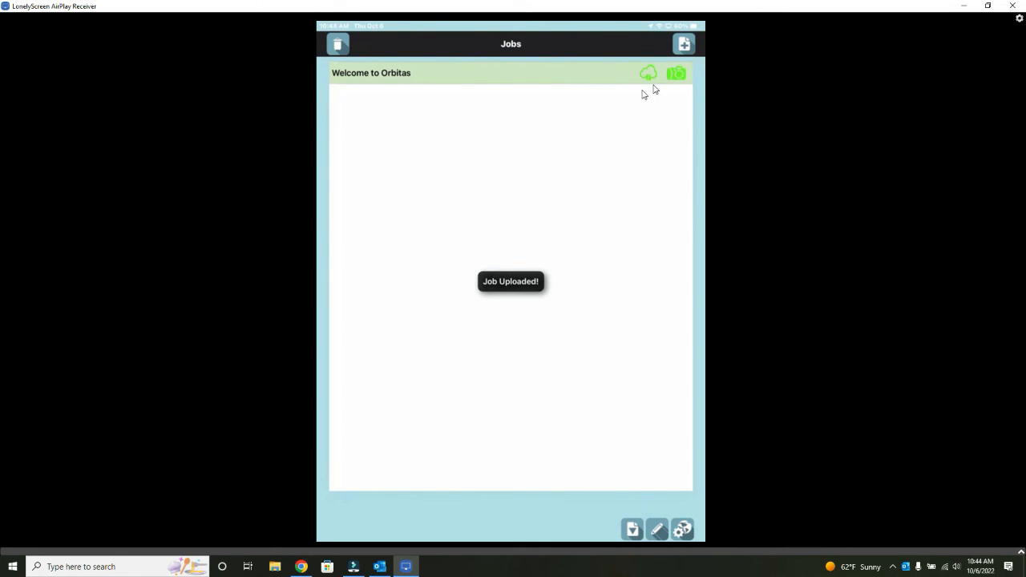
Step: Switch to Orbitas RMS and list the manageable jobs of the Tri-Global Technologies, LLC subscription, sorted by upload date with the newest first
left_click(962, 6)
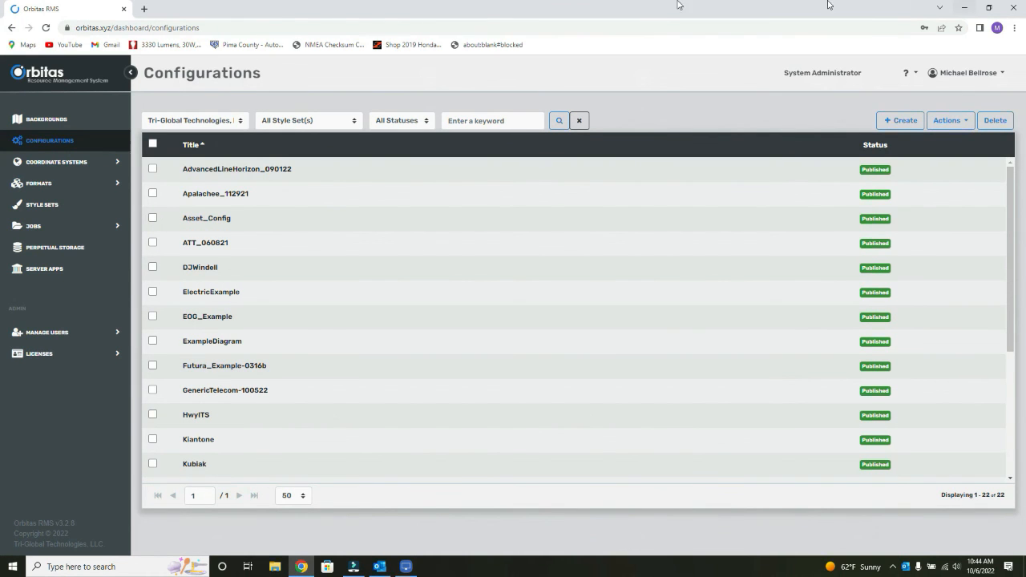
left_click(58, 231)
left_click(71, 253)
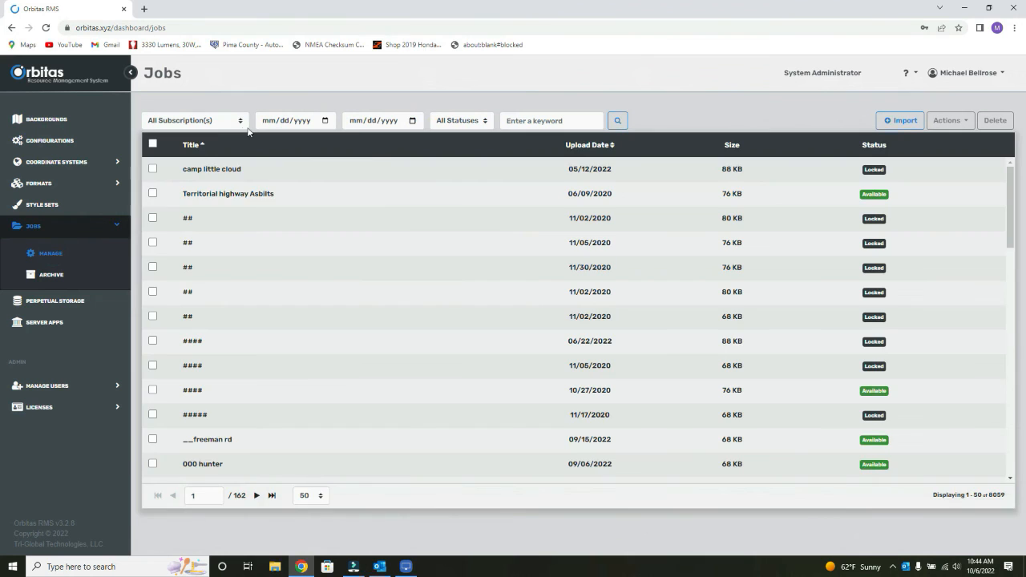
left_click(205, 124)
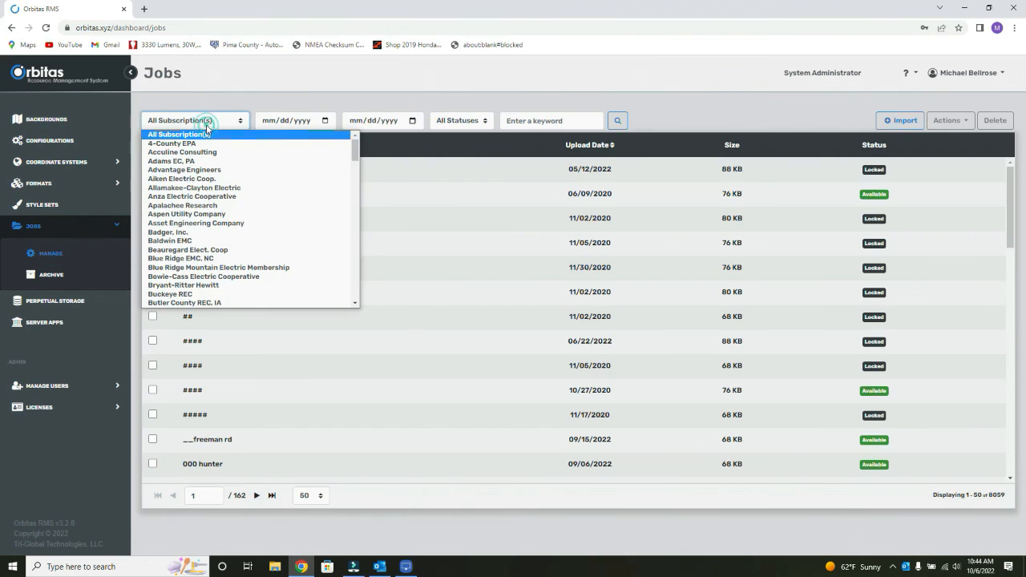
type("tric Coop")
scroll(208, 224, "down", 2)
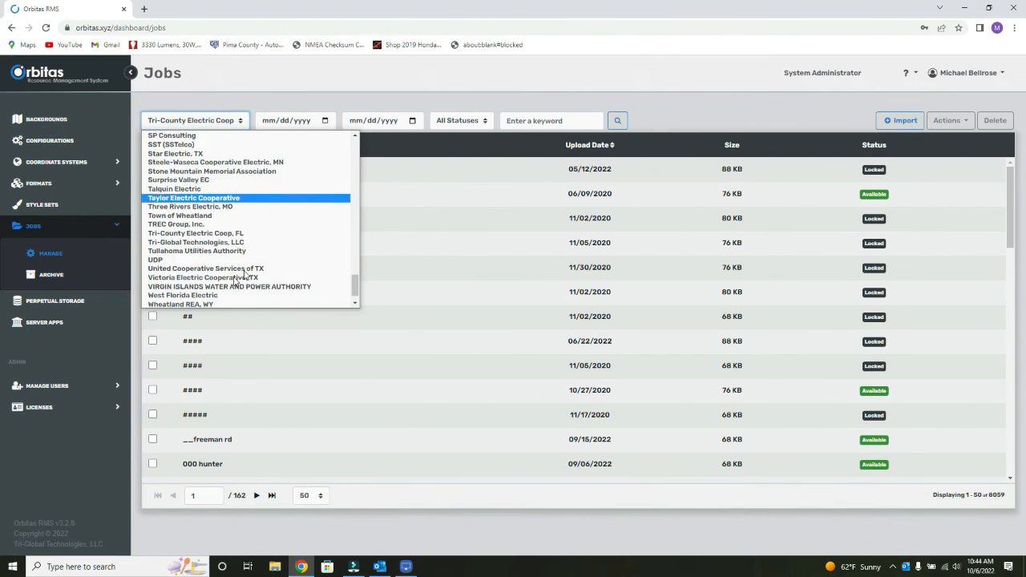
left_click(207, 224)
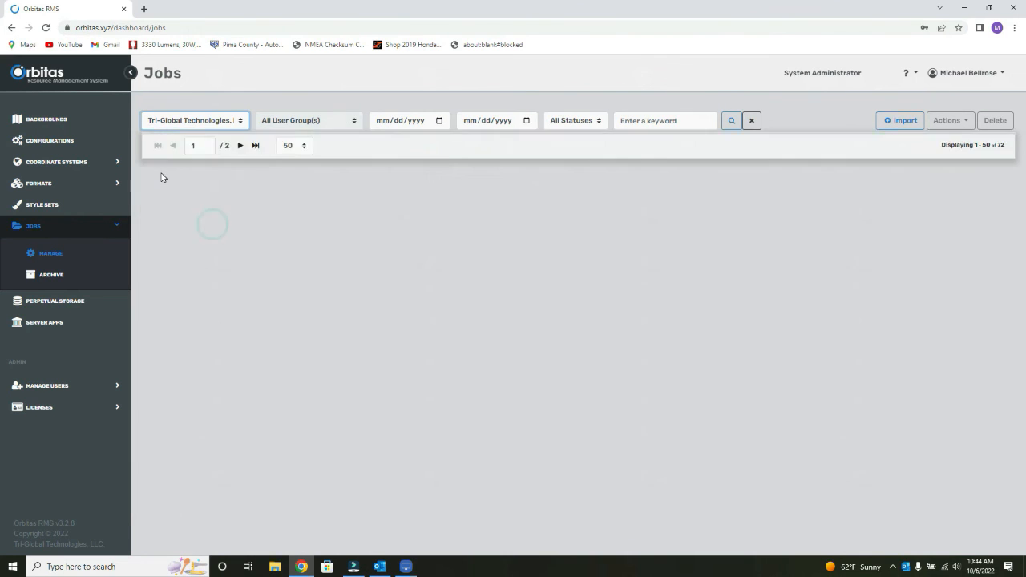
left_click(597, 147)
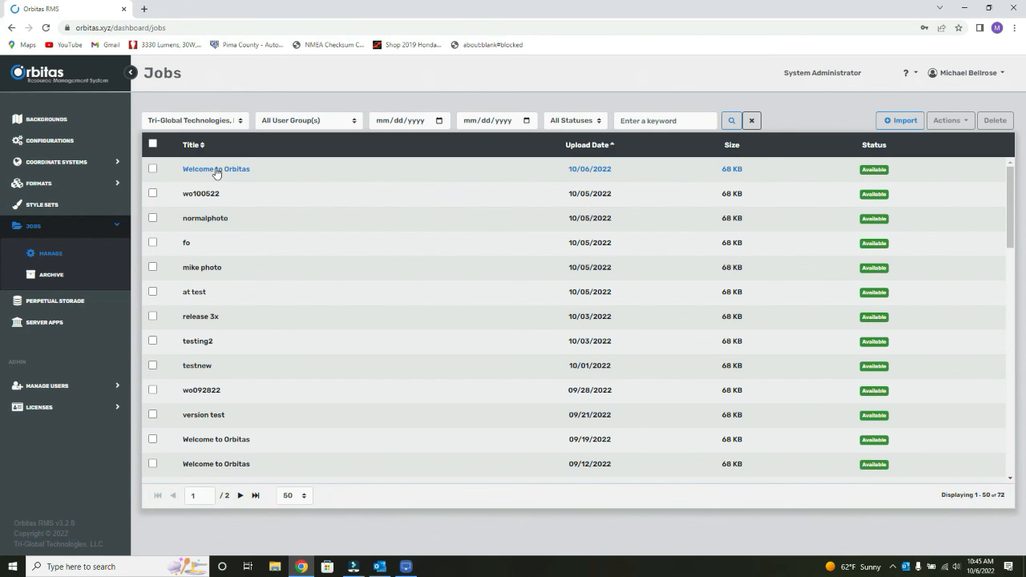
Step: Open the newest Welcome to Orbitas job on the map and inspect the details of location 2, including its GPS quality
left_click(215, 173)
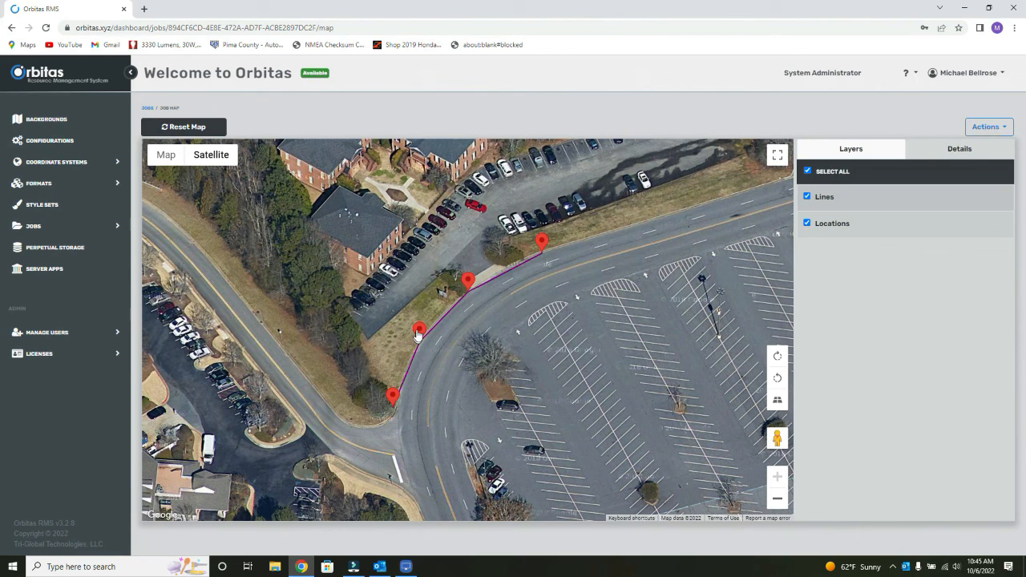
left_click(418, 331)
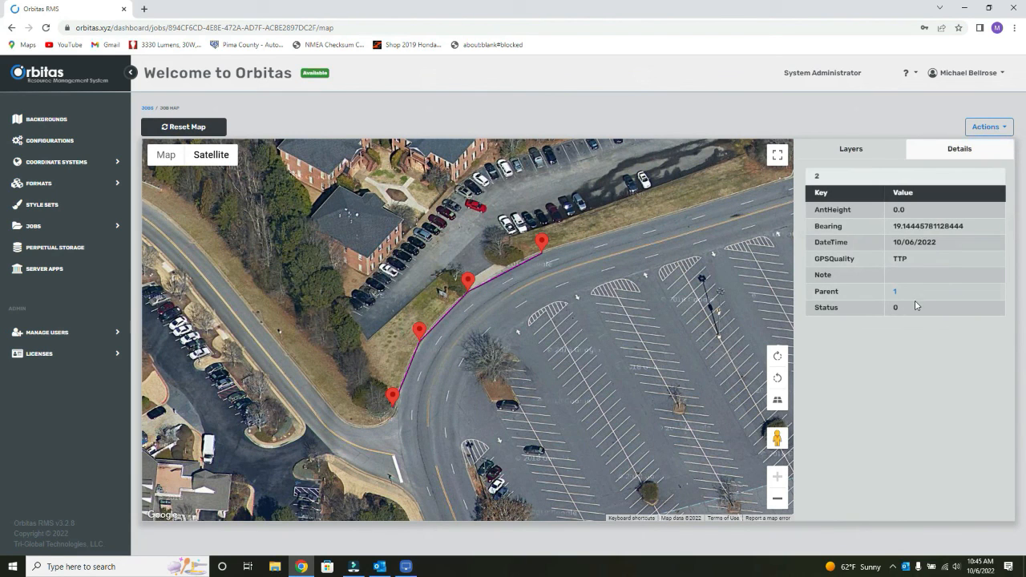
double_click(900, 259)
Step: Inspect the handhole unit's color and comment at location 4, then view its Drawing-Photo attachment and close it
left_click(541, 242)
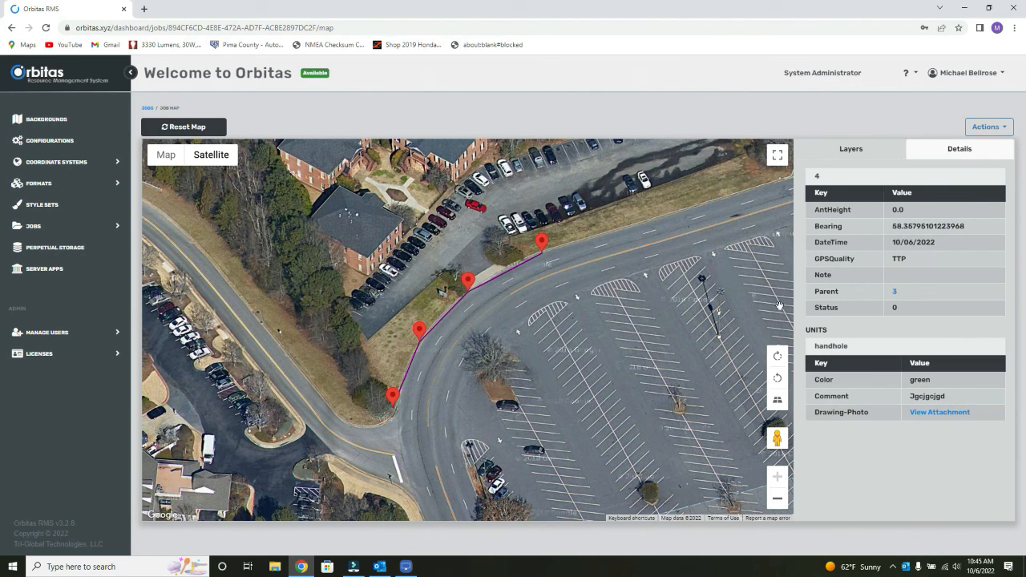
left_click_drag(859, 345, 814, 347)
left_click_drag(943, 379, 905, 398)
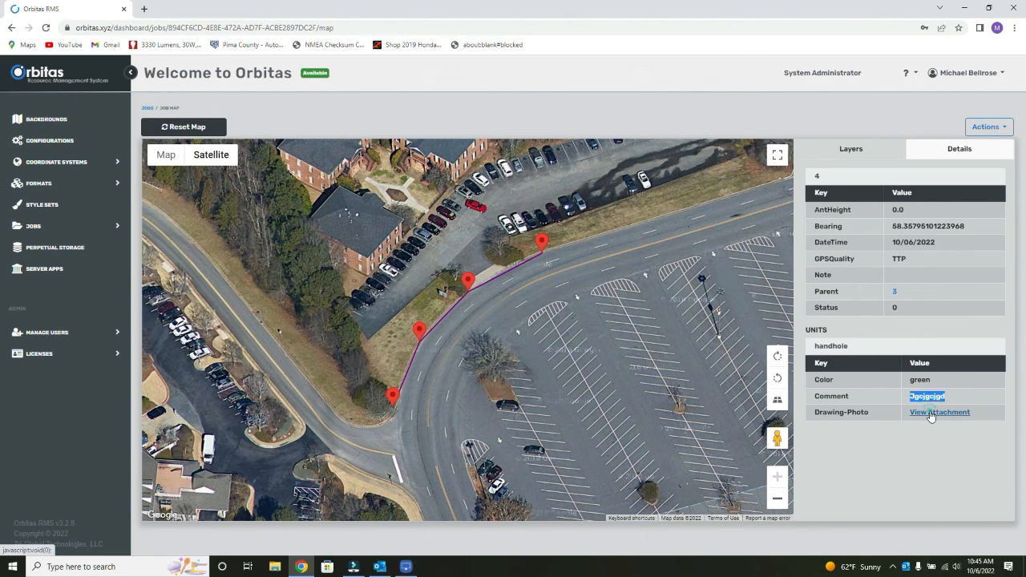
left_click(930, 413)
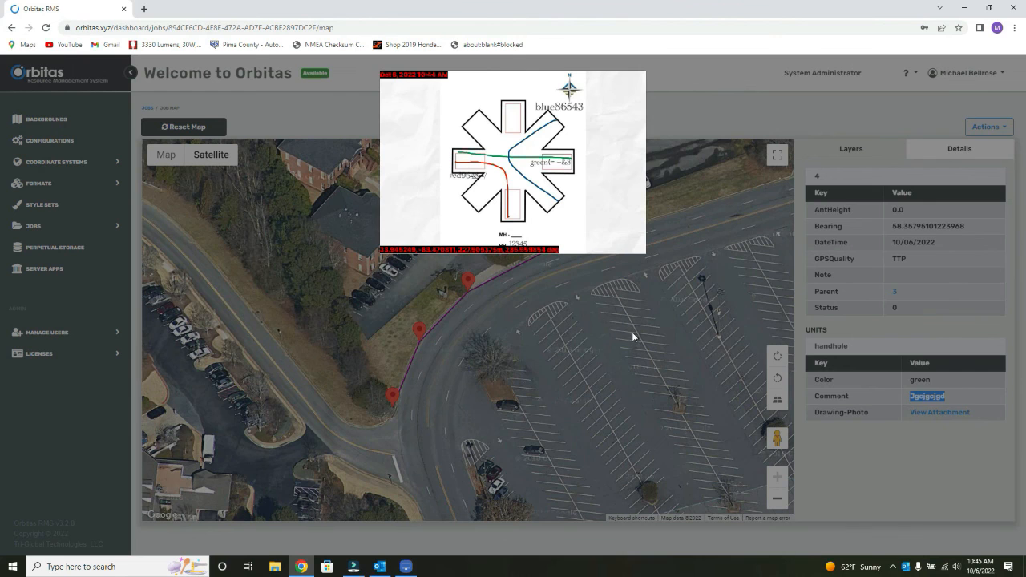
left_click(574, 327)
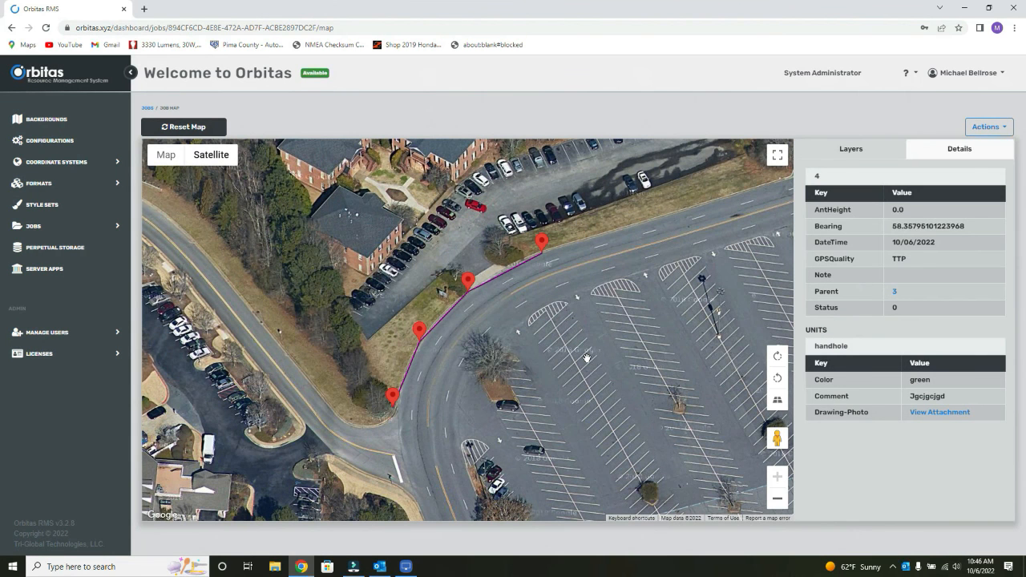